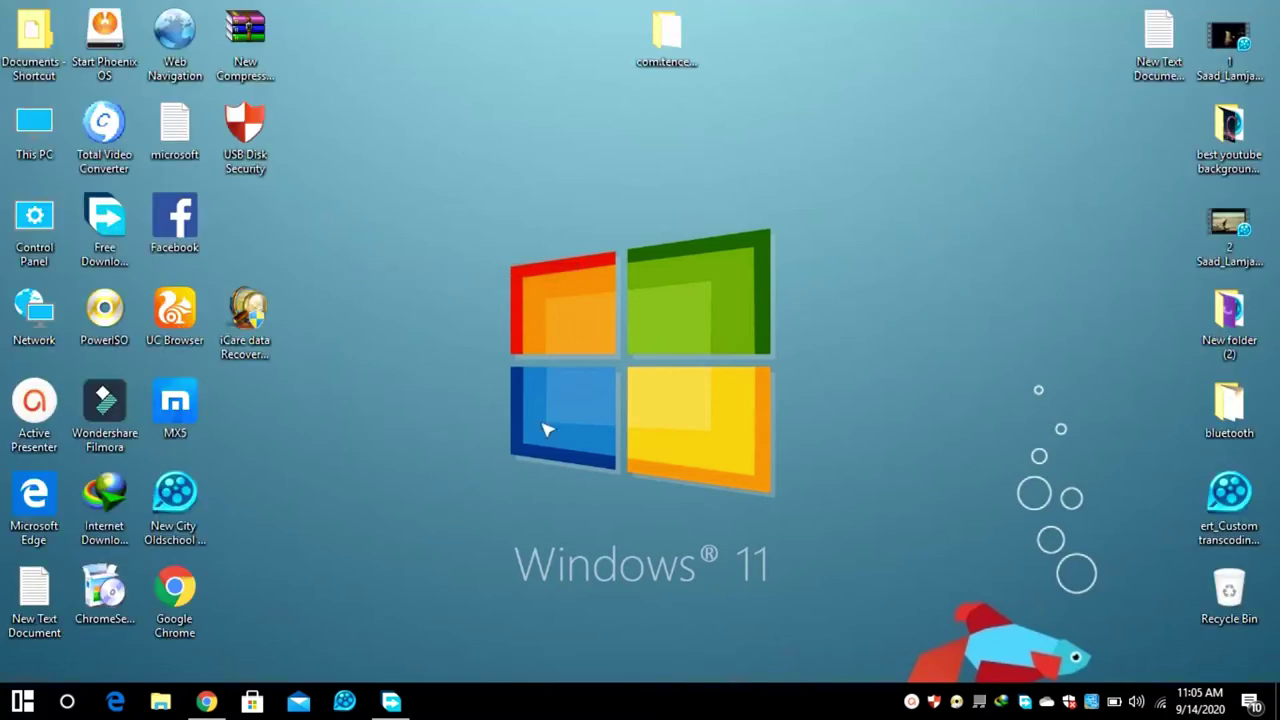
{"action": "right_click", "coordinate": [341, 231]}
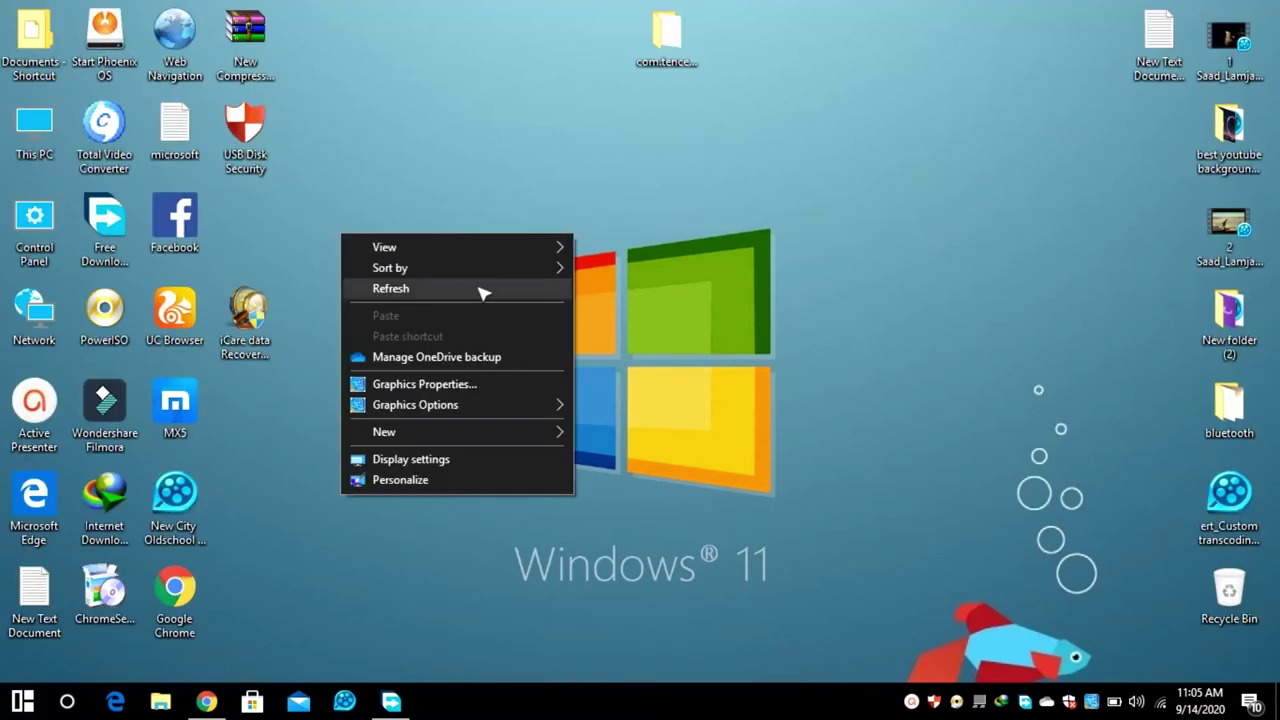
{"action": "left_click", "coordinate": [480, 289]}
{"action": "right_click", "coordinate": [550, 227]}
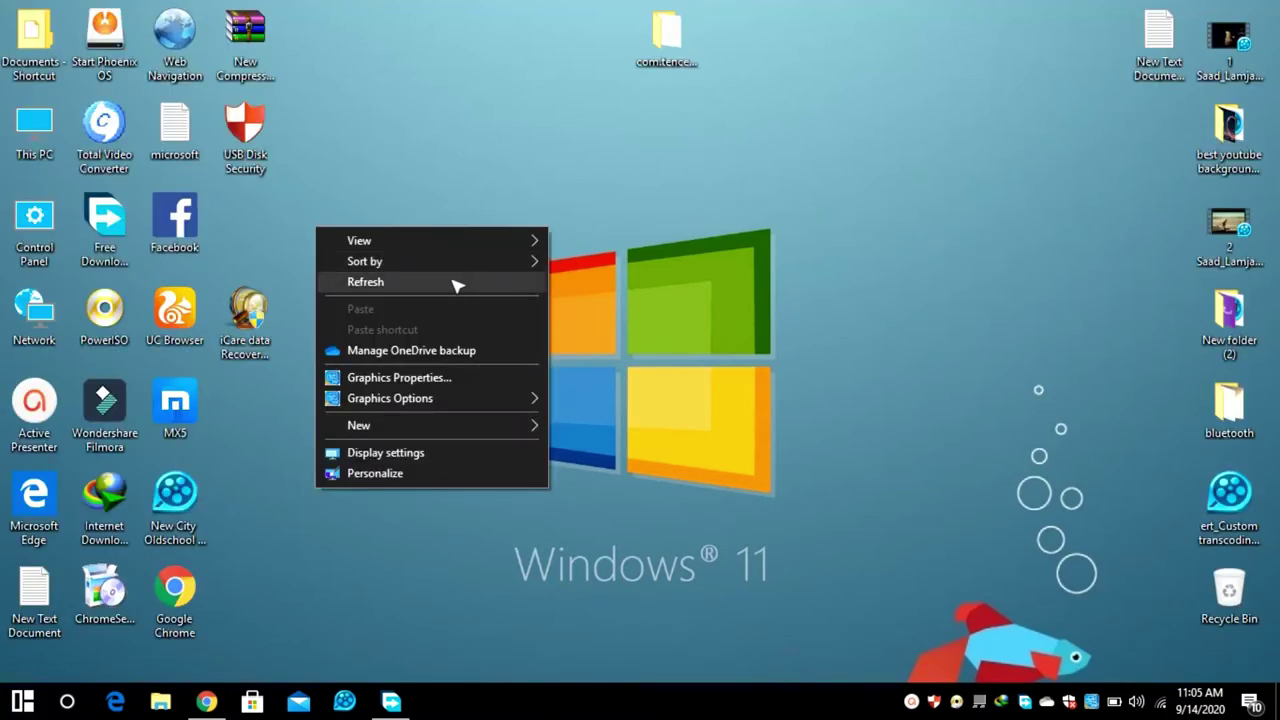
{"action": "left_click", "coordinate": [458, 283]}
Switch to Chrome and open the skinpacks.com Windows 11 SkinPack page from the "windows 11 skin pack" search results
{"action": "left_click", "coordinate": [206, 701]}
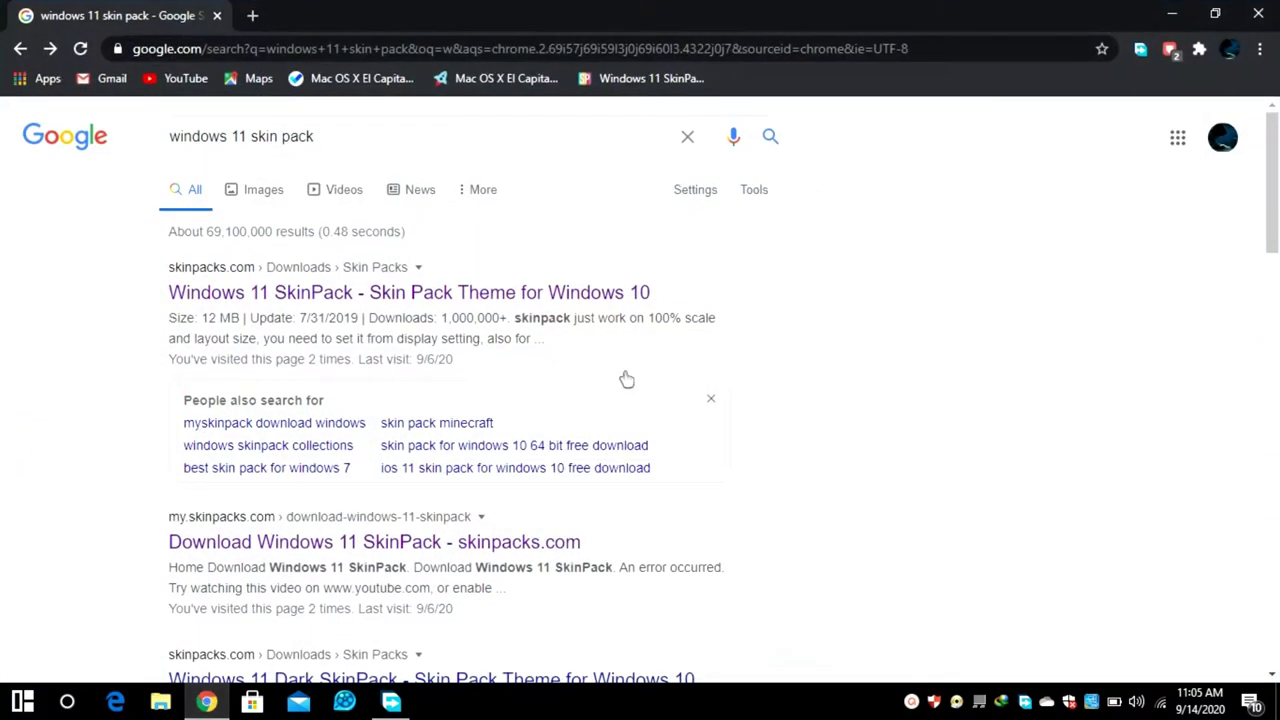
{"action": "left_click_drag", "start_coordinate": [323, 136], "coordinate": [150, 150]}
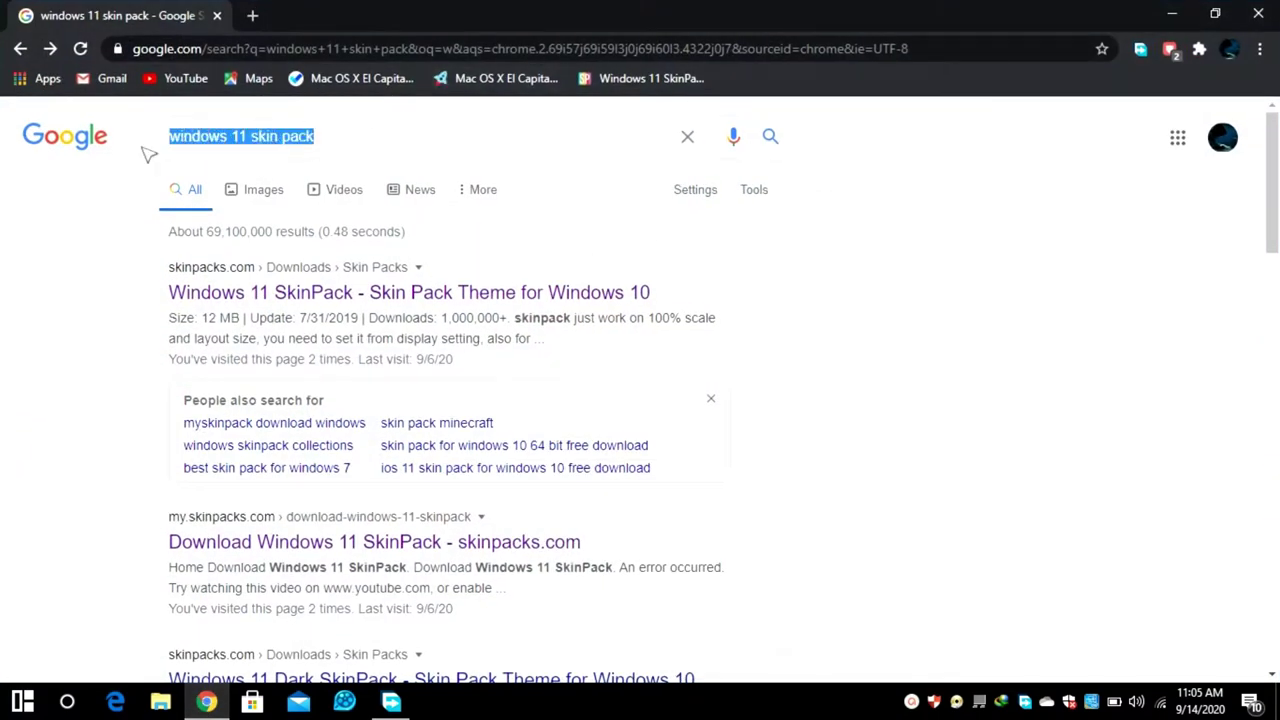
{"action": "left_click", "coordinate": [376, 290]}
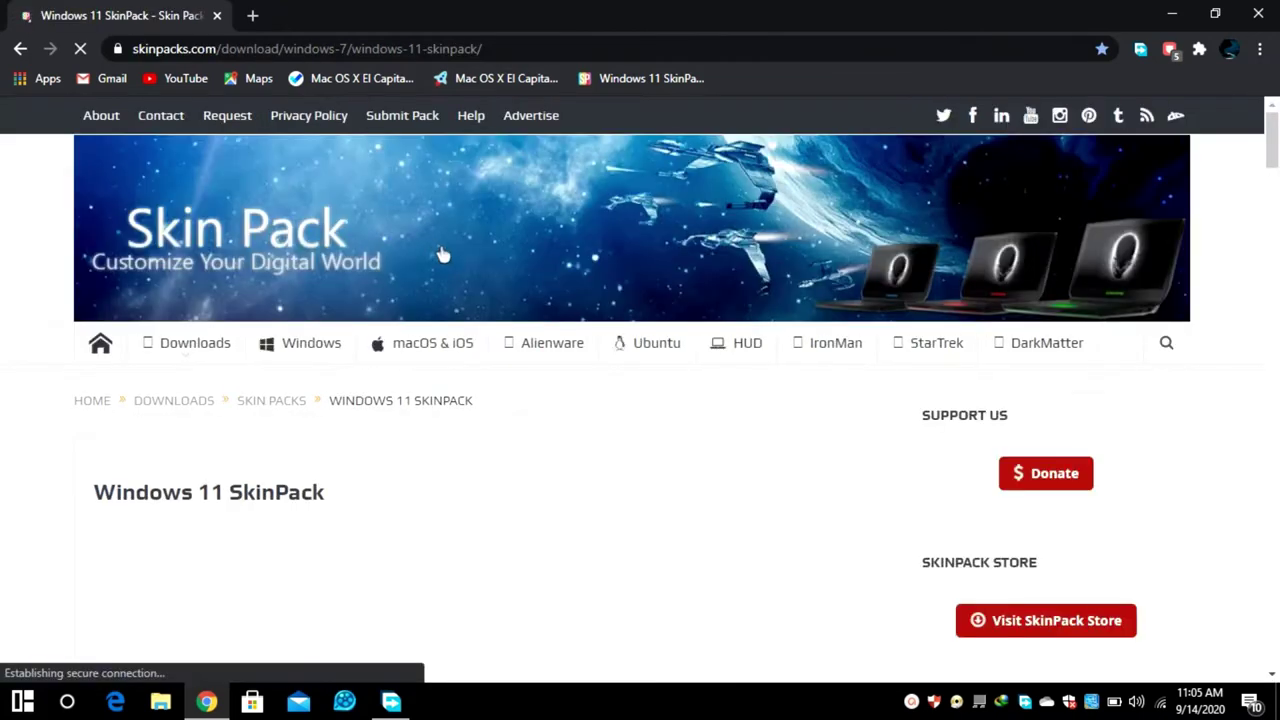
Choose the free lite version of Windows 11 SkinPack and skip the video to reach the SkinPack Download Center
{"action": "scroll", "coordinate": [480, 364], "scroll_direction": "down", "scroll_amount": 5}
{"action": "scroll", "coordinate": [480, 364], "scroll_direction": "down", "scroll_amount": 4}
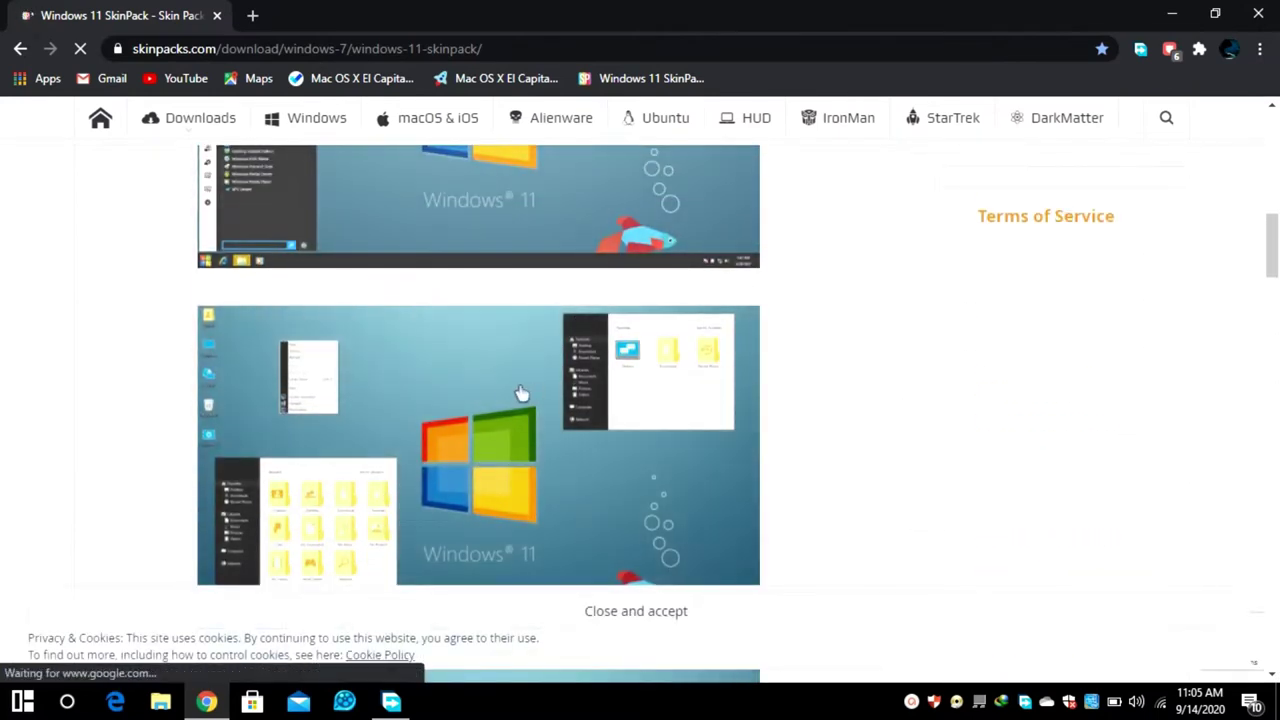
{"action": "scroll", "coordinate": [506, 377], "scroll_direction": "down", "scroll_amount": 5}
{"action": "scroll", "coordinate": [425, 360], "scroll_direction": "down", "scroll_amount": 3}
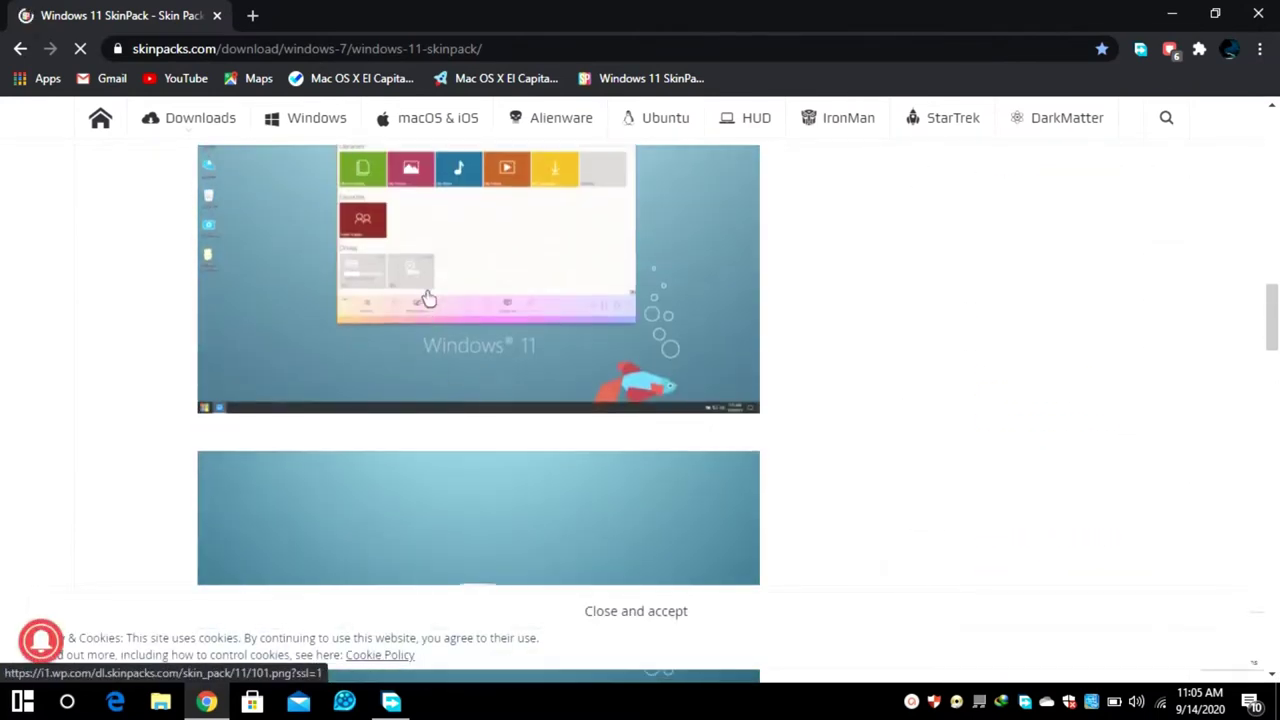
{"action": "scroll", "coordinate": [459, 290], "scroll_direction": "down", "scroll_amount": 3}
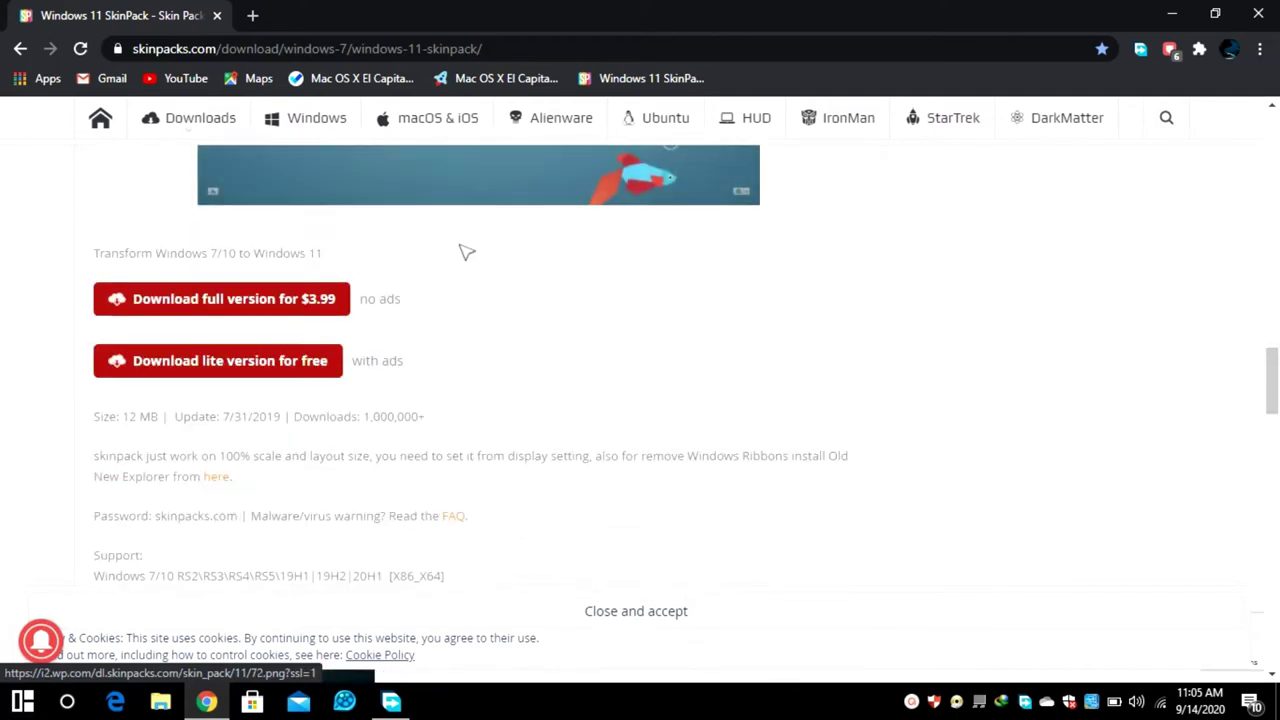
{"action": "left_click", "coordinate": [222, 366]}
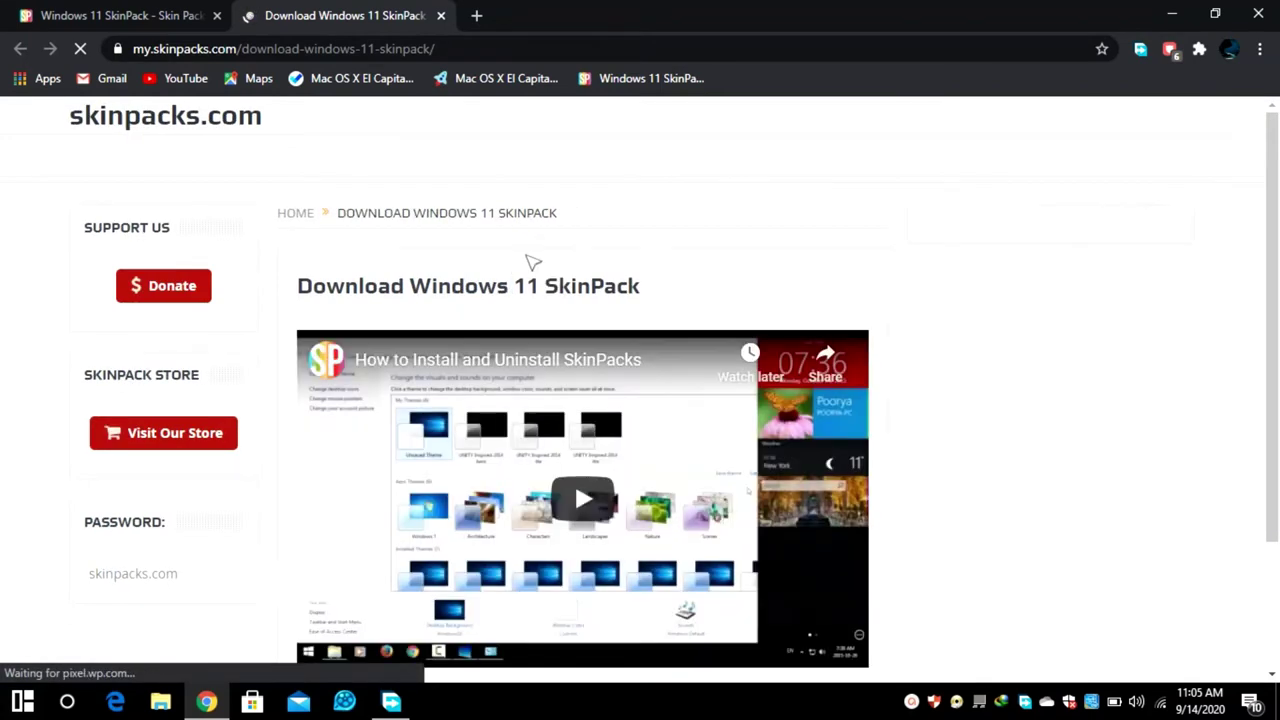
{"action": "scroll", "coordinate": [531, 263], "scroll_direction": "down", "scroll_amount": 2}
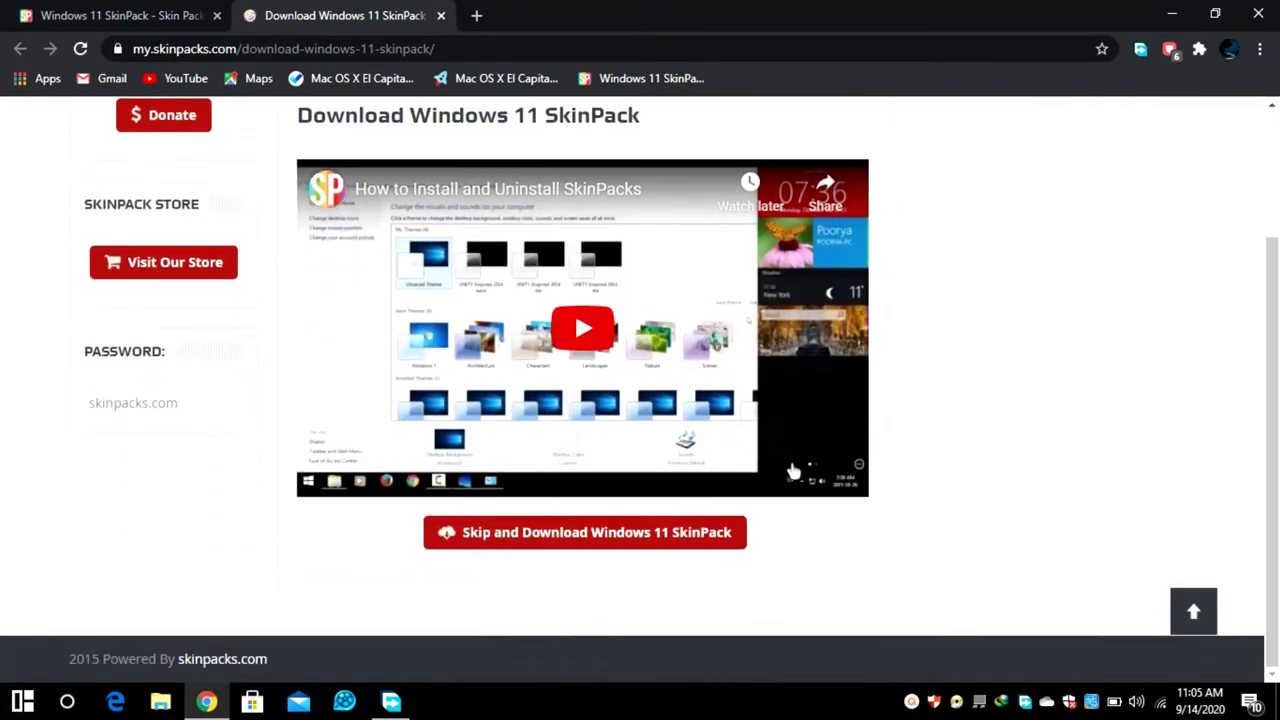
{"action": "left_click", "coordinate": [557, 536]}
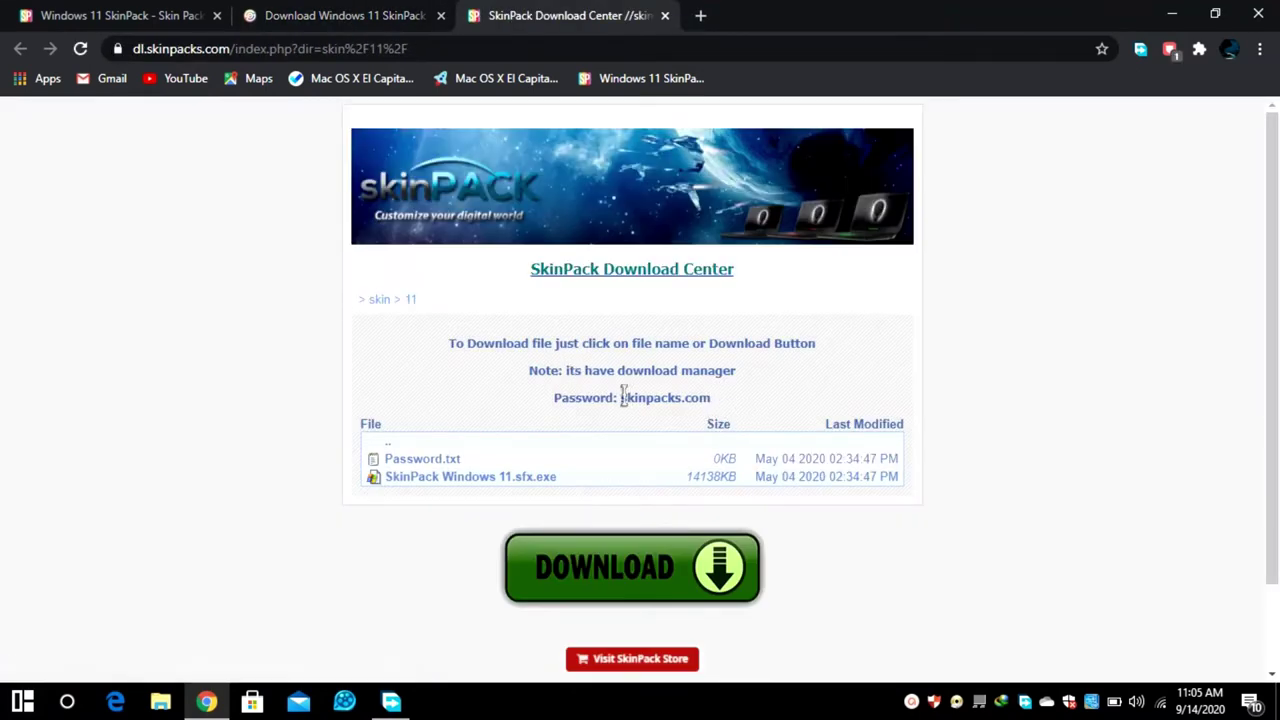
Copy the archive password given in the SkinPack Download Center notes
{"action": "left_click_drag", "start_coordinate": [624, 398], "coordinate": [710, 398]}
{"action": "scroll", "coordinate": [705, 348], "scroll_direction": "down", "scroll_amount": 1}
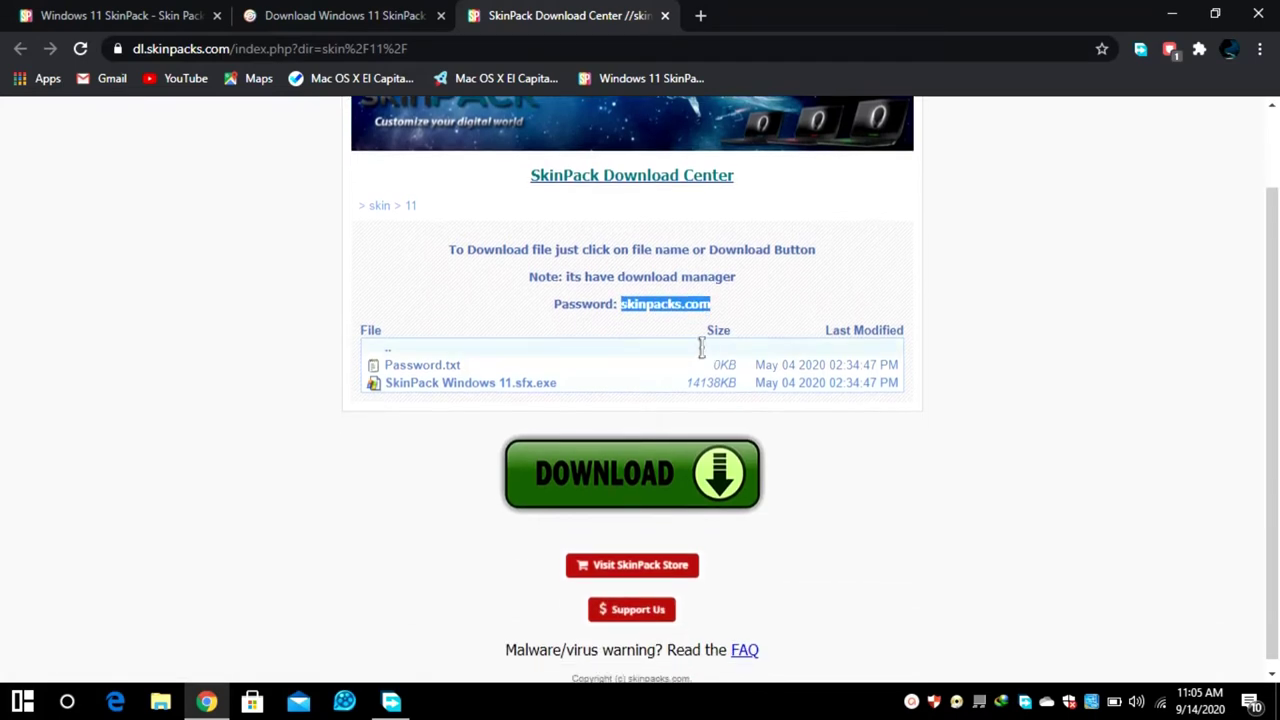
{"action": "right_click", "coordinate": [688, 306]}
{"action": "left_click", "coordinate": [716, 322]}
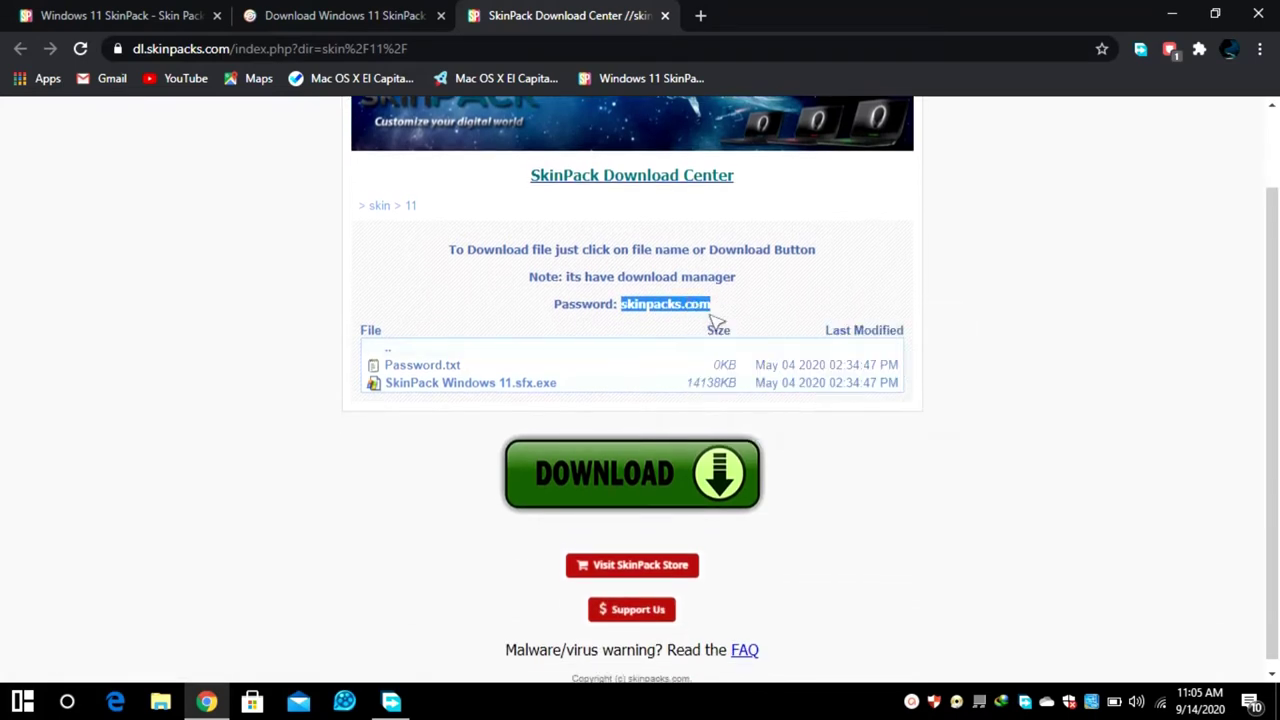
Start downloading the SkinPack installer through Free Download Manager, saving it to the Downloads folder
{"action": "scroll", "coordinate": [750, 390], "scroll_direction": "down", "scroll_amount": 1}
{"action": "left_click", "coordinate": [664, 465]}
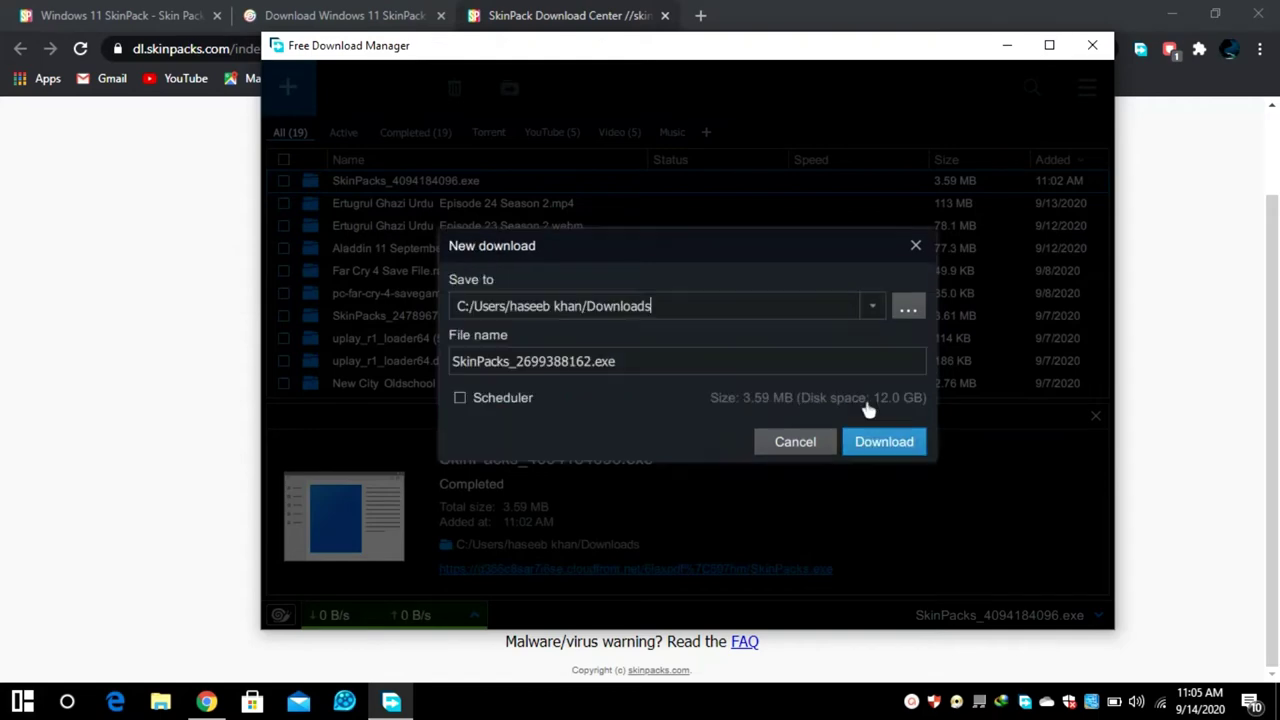
{"action": "left_click", "coordinate": [885, 440]}
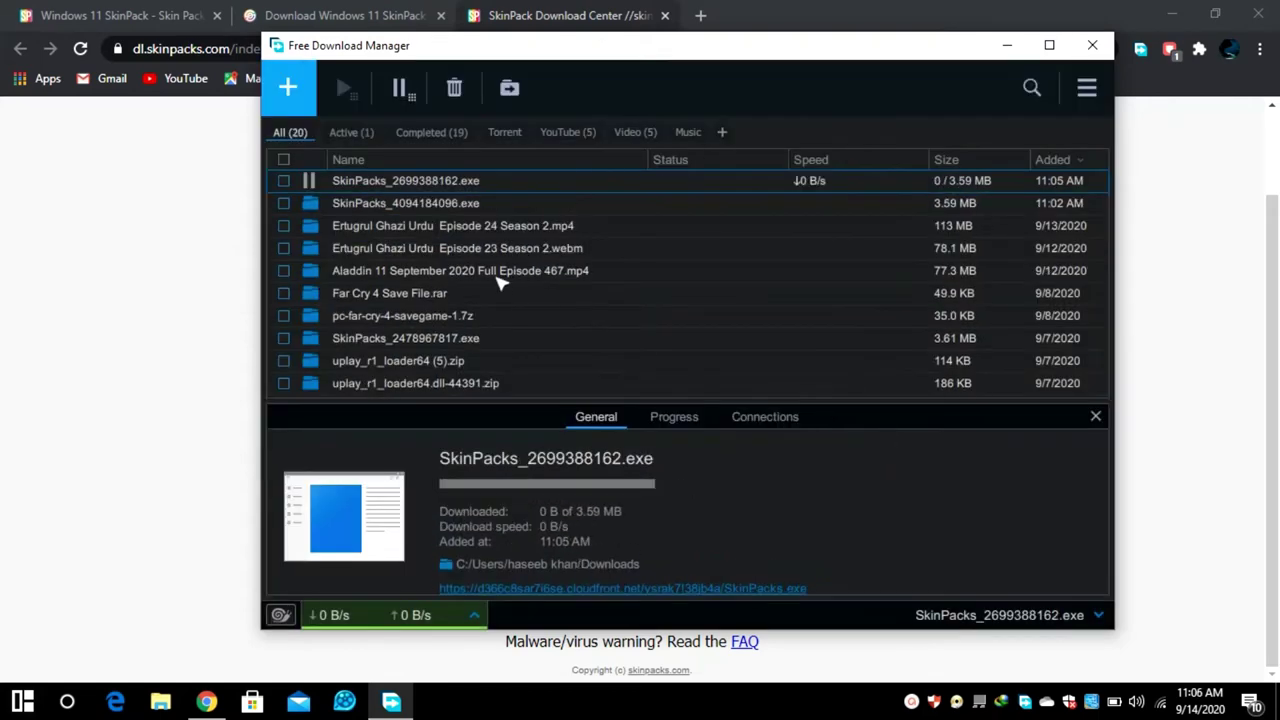
Pause the new SkinPacks_2699388162.exe download and minimize the browser window
{"action": "left_click", "coordinate": [308, 182]}
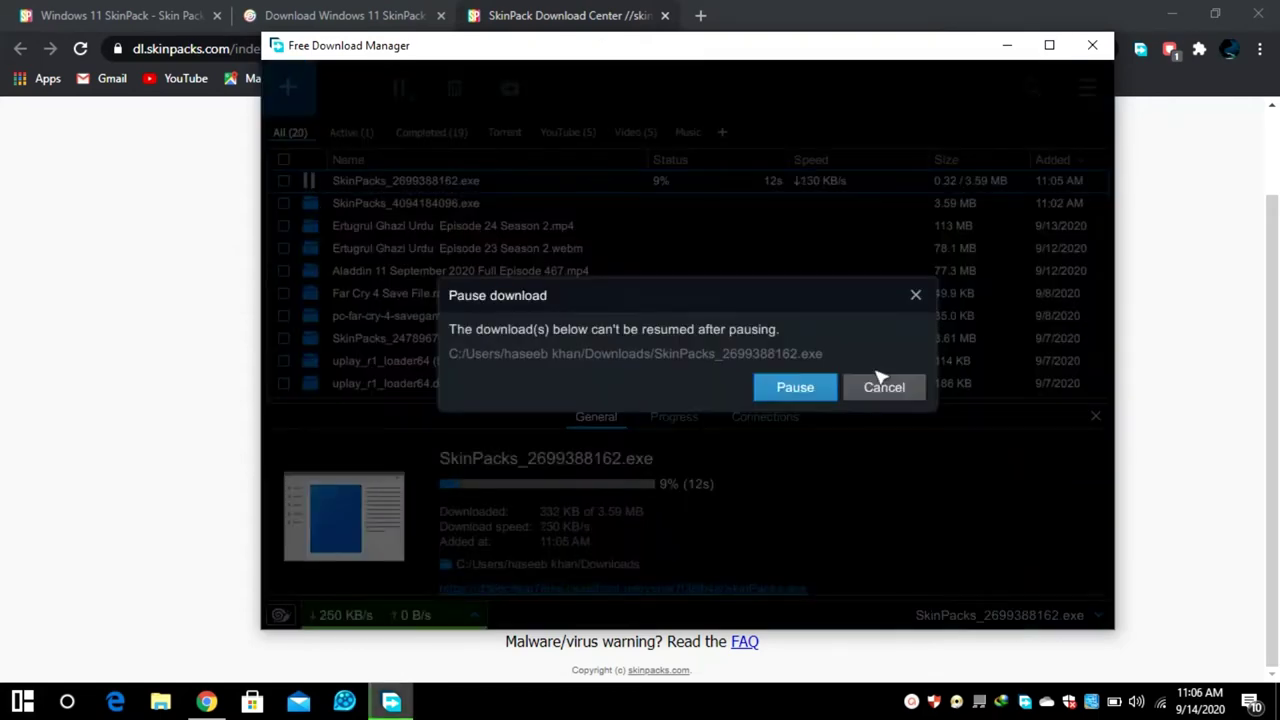
{"action": "left_click", "coordinate": [818, 392]}
{"action": "left_click", "coordinate": [1172, 14]}
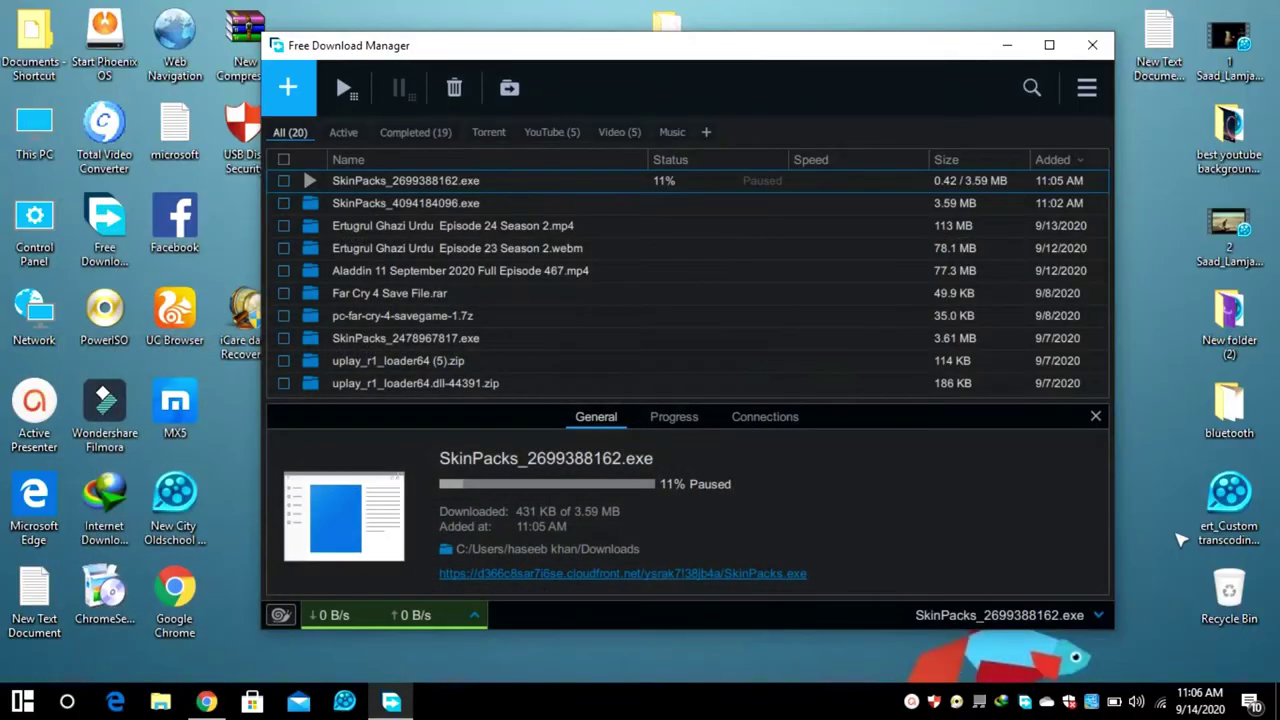
Check the real-time protection status in Windows Security's Virus & threat protection settings and close the window
{"action": "left_click", "coordinate": [1069, 701]}
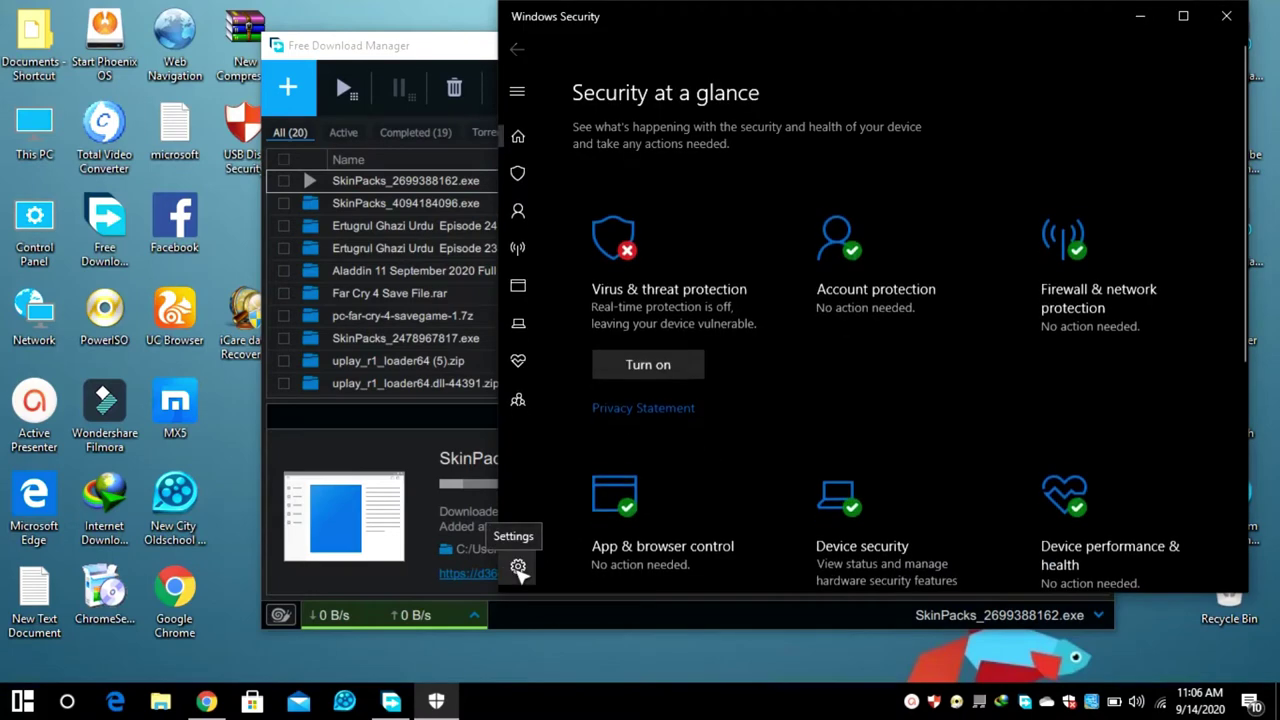
{"action": "left_click", "coordinate": [518, 568]}
{"action": "left_click", "coordinate": [638, 366]}
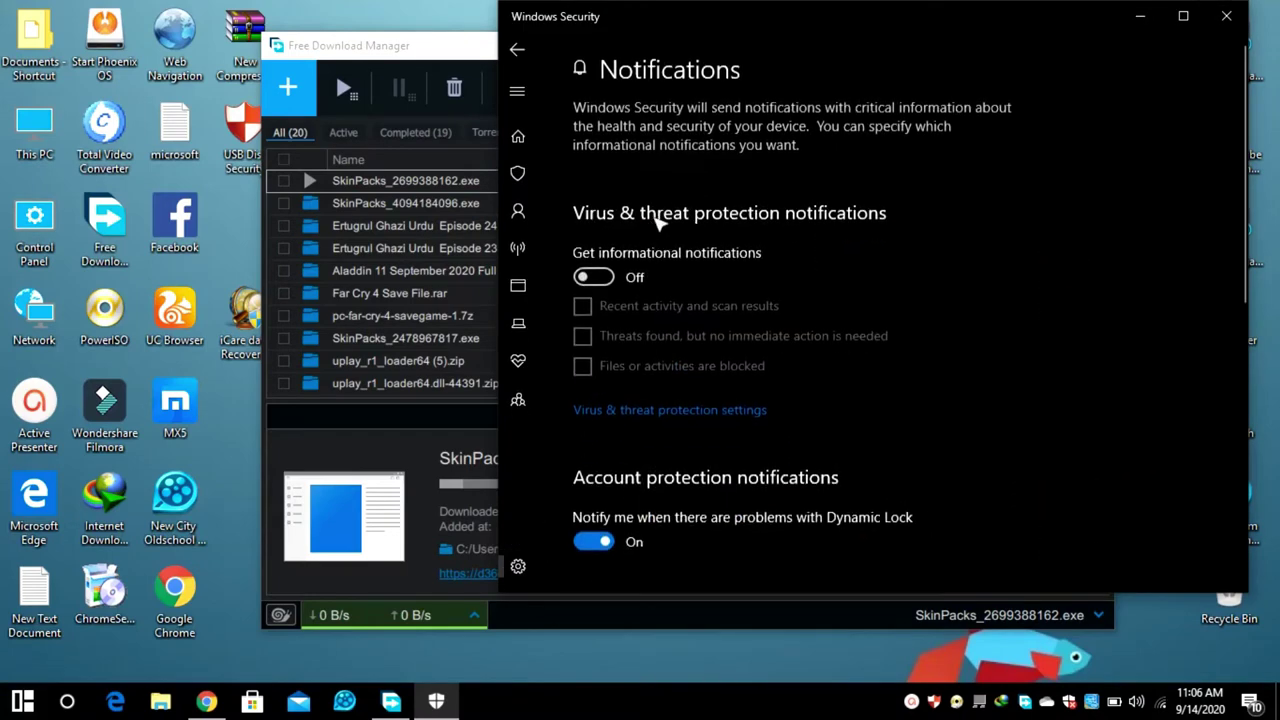
{"action": "left_click", "coordinate": [690, 412]}
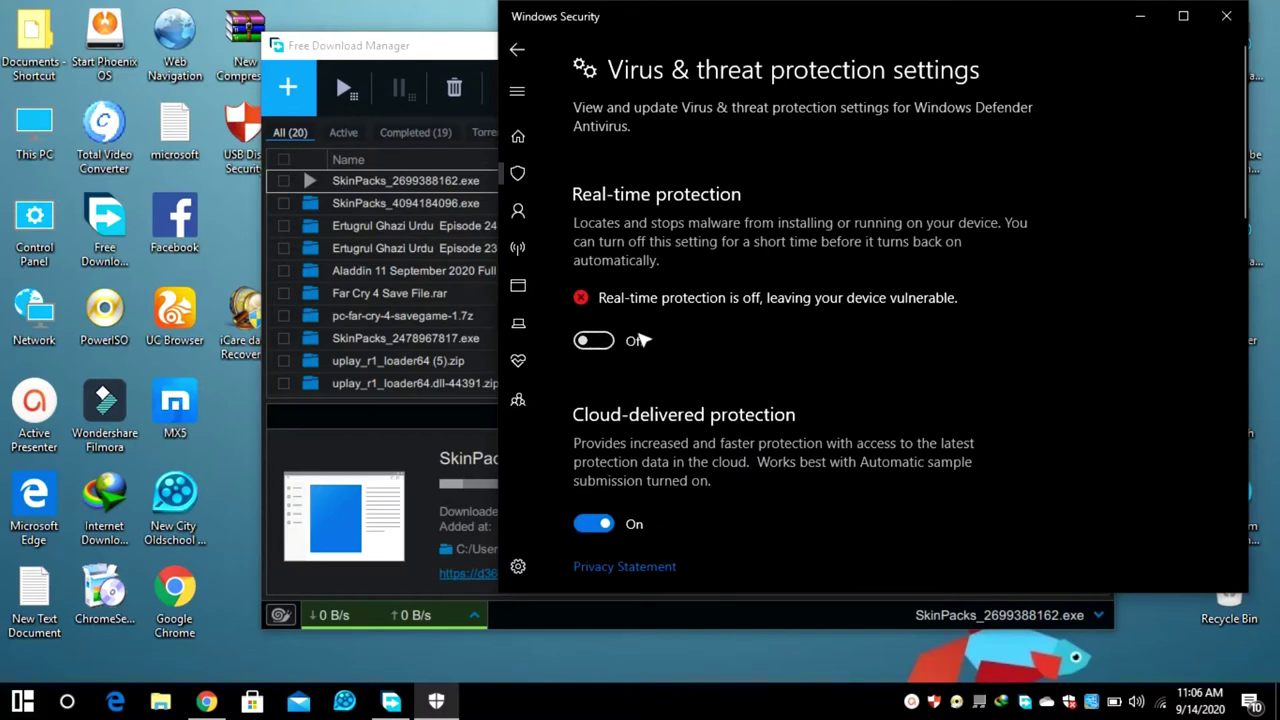
{"action": "left_click", "coordinate": [1225, 16]}
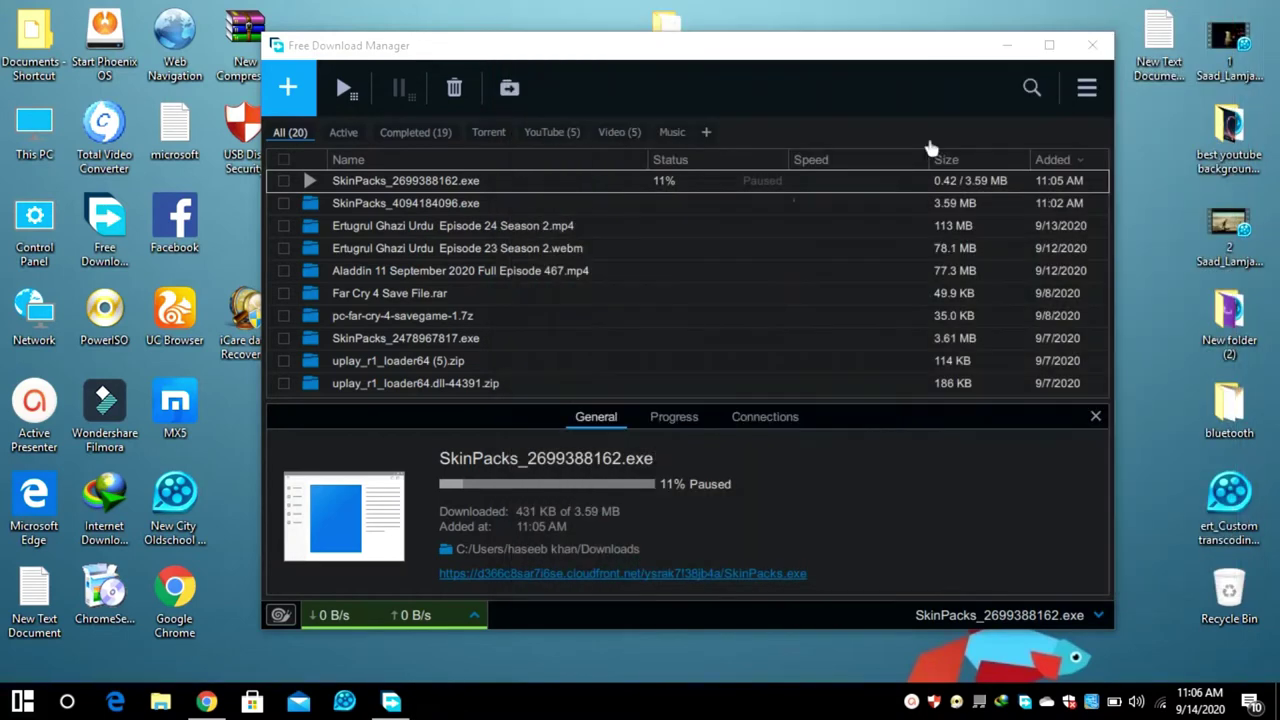
Launch the completed SkinPacks_4094184096.exe from the download list
{"action": "right_click", "coordinate": [430, 203]}
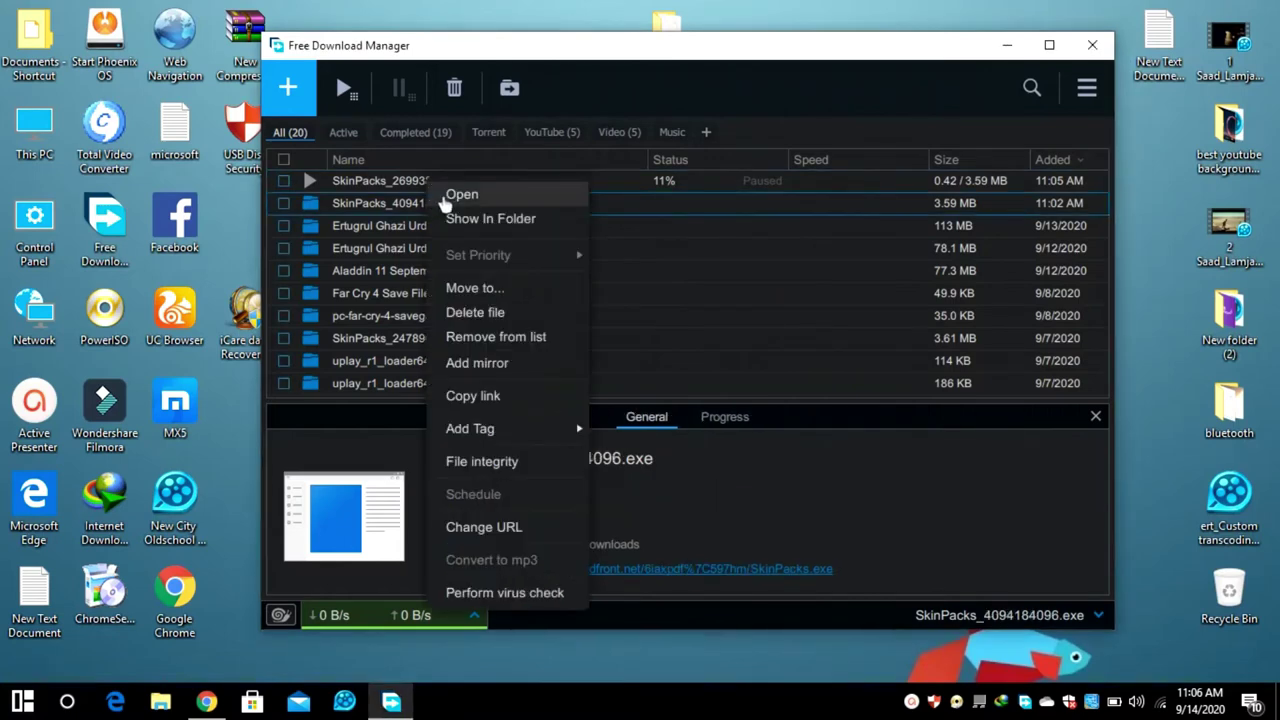
{"action": "left_click", "coordinate": [447, 200]}
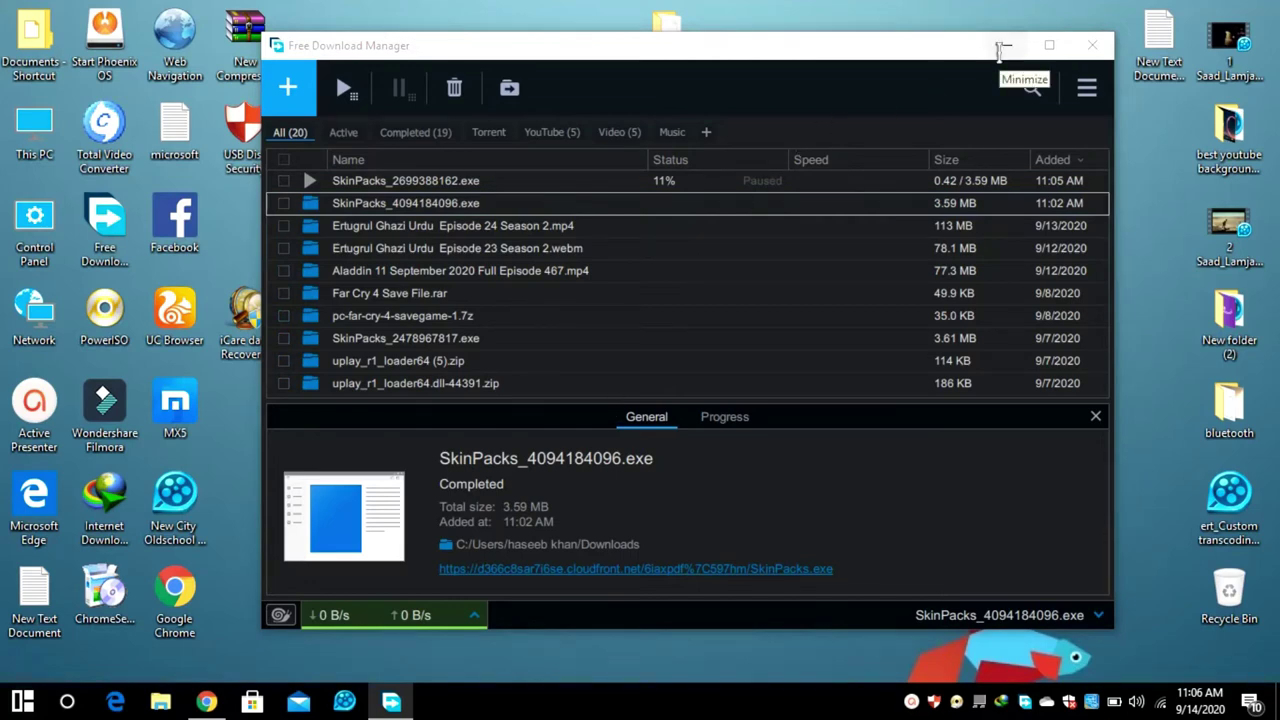
{"action": "right_click", "coordinate": [440, 200]}
{"action": "left_click", "coordinate": [470, 194]}
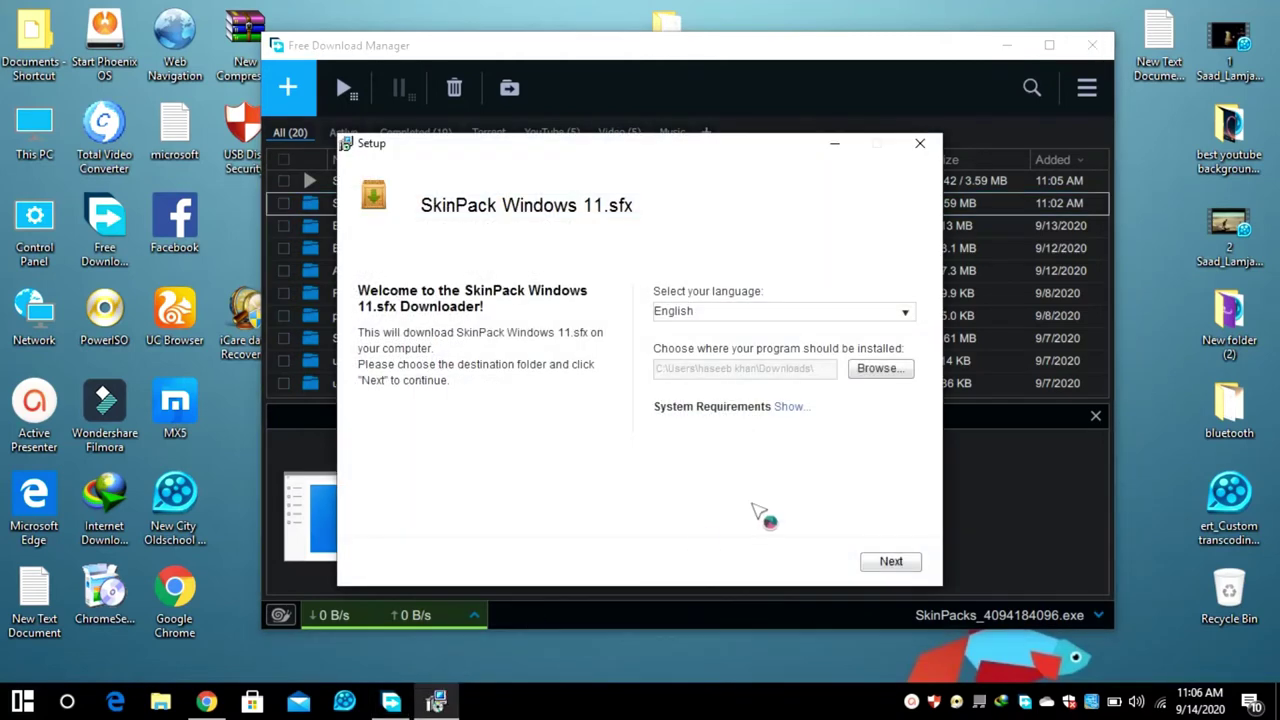
Show the system requirements in Setup and start downloading SkinPack Windows 11.sfx to the Downloads folder
{"action": "left_click_drag", "start_coordinate": [724, 150], "coordinate": [687, 136]}
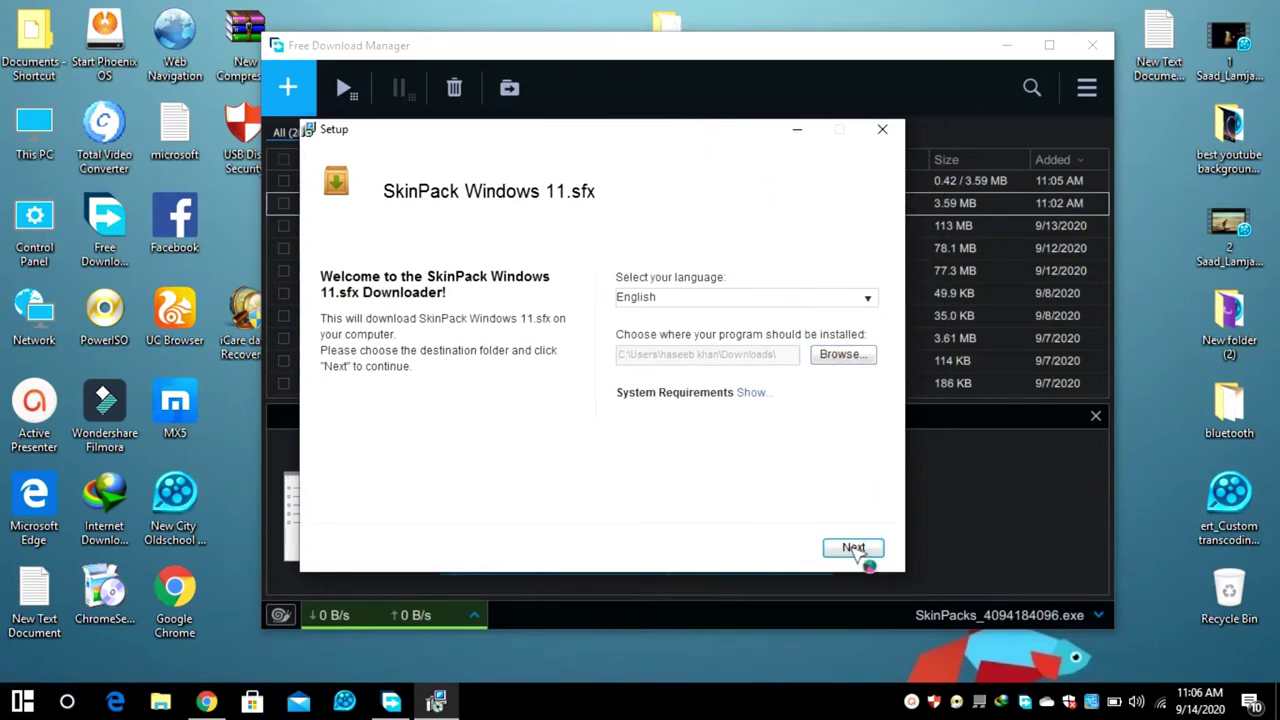
{"action": "left_click", "coordinate": [754, 392]}
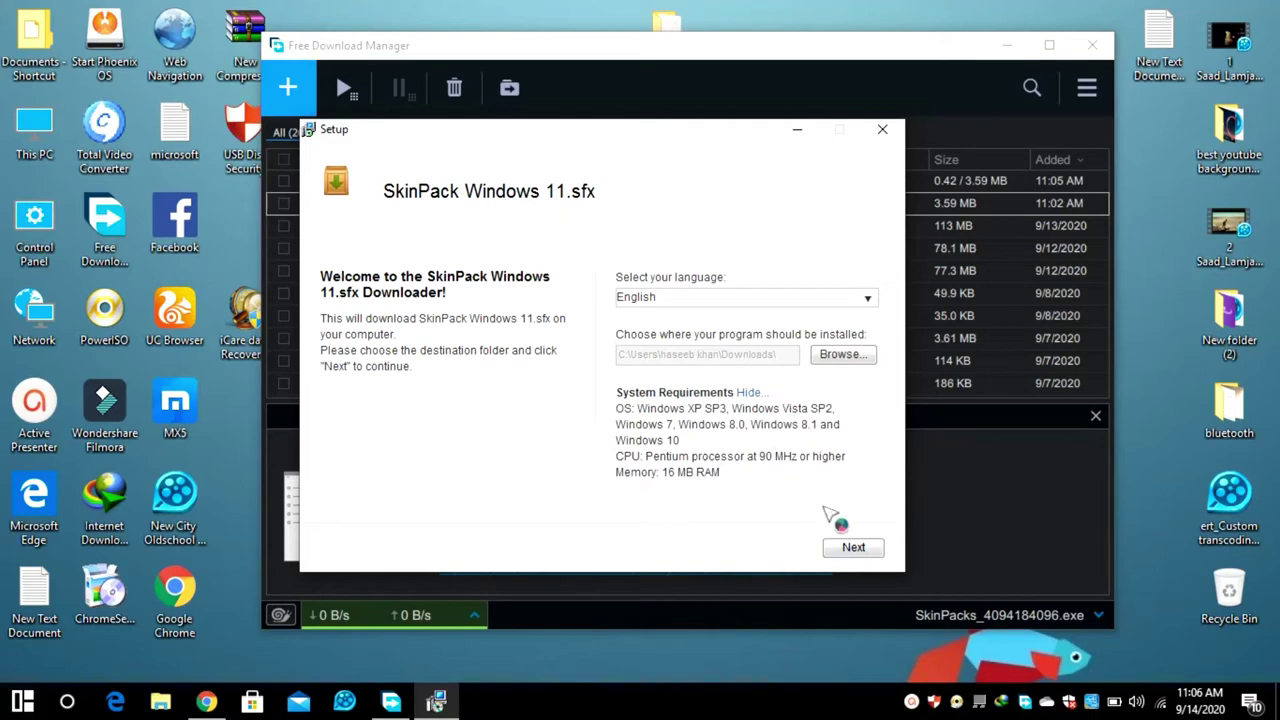
{"action": "left_click", "coordinate": [853, 548]}
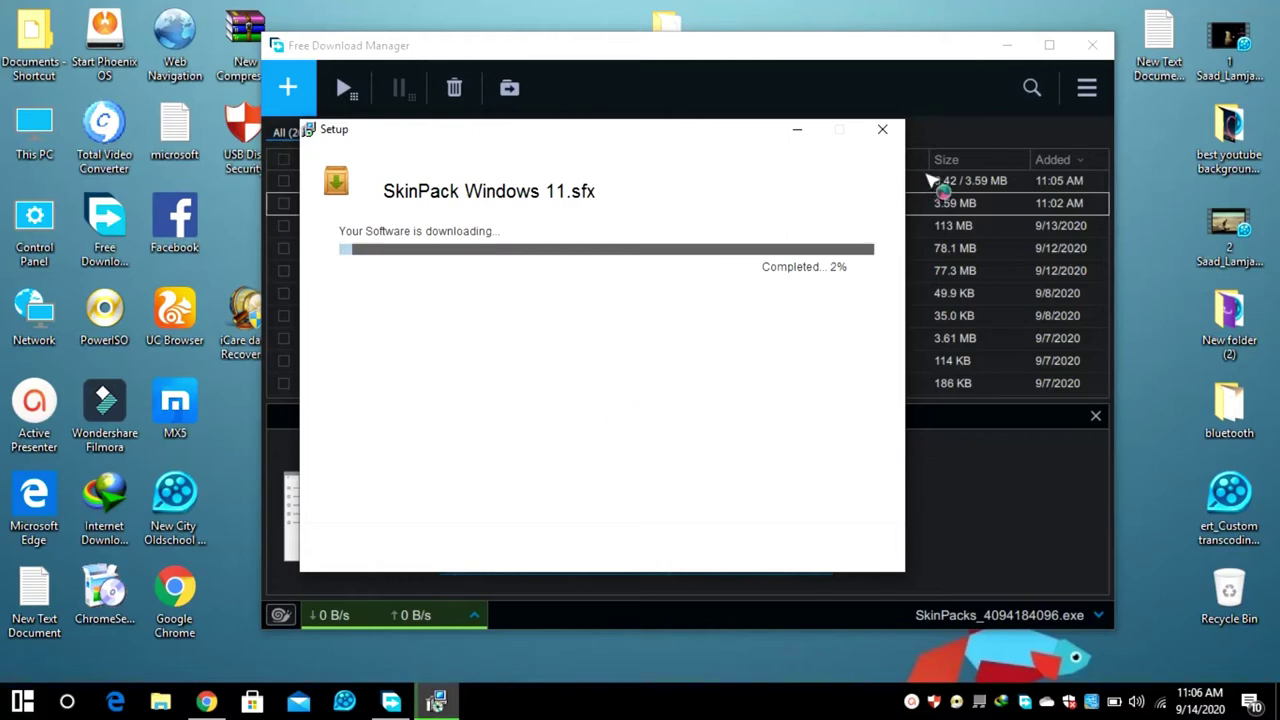
Close the Free Download Manager window and reposition the Setup window on the desktop
{"action": "left_click", "coordinate": [1090, 47]}
{"action": "left_click_drag", "start_coordinate": [541, 140], "coordinate": [566, 130]}
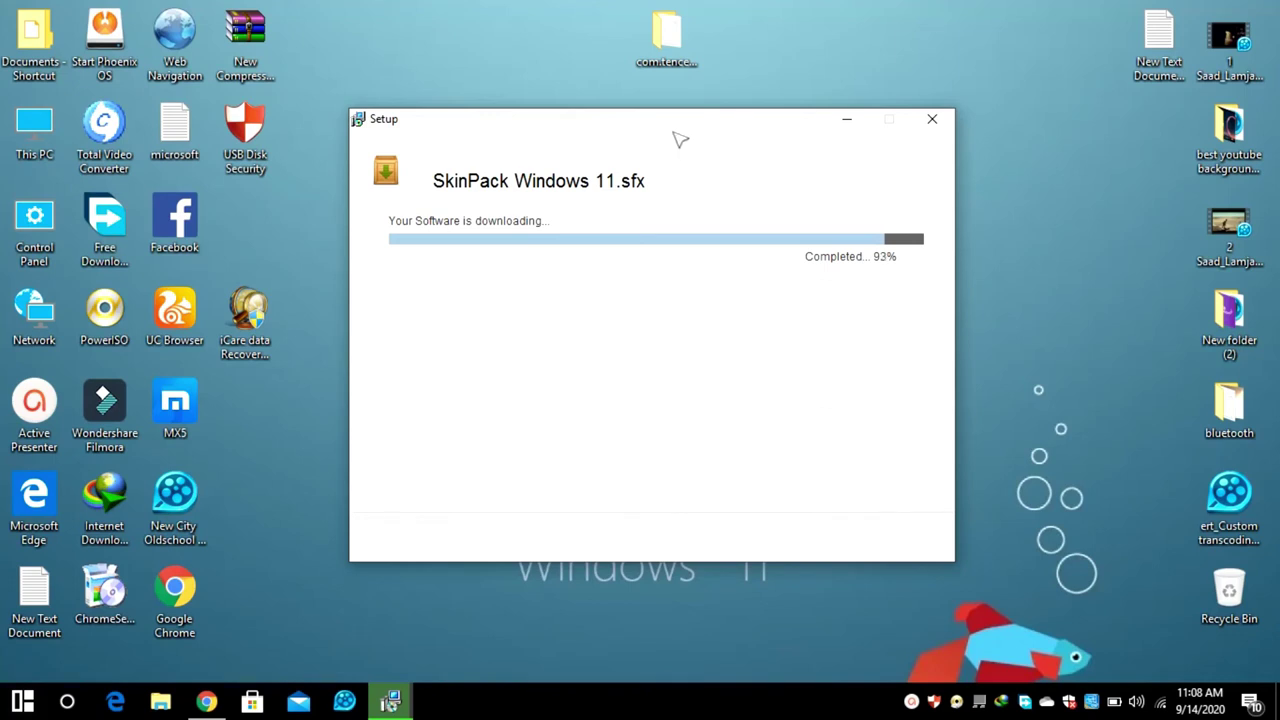
{"action": "left_click_drag", "start_coordinate": [675, 131], "coordinate": [687, 132]}
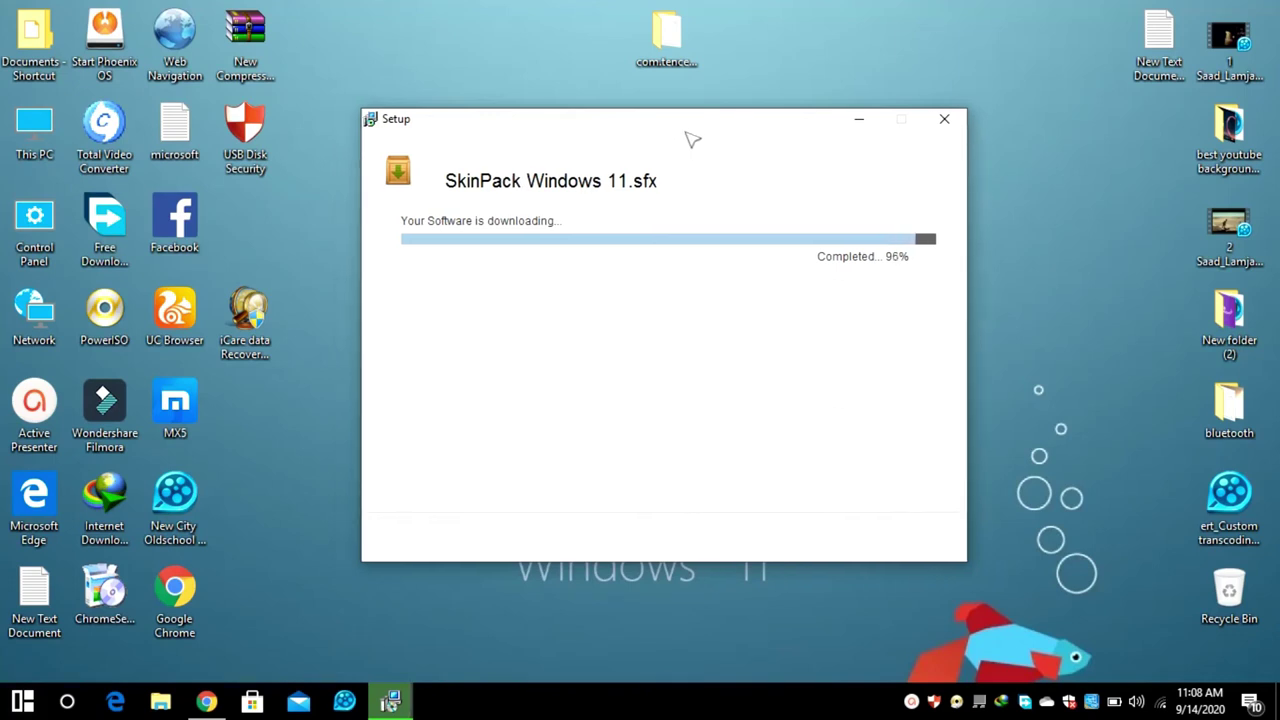
{"action": "left_click_drag", "start_coordinate": [686, 132], "coordinate": [619, 113]}
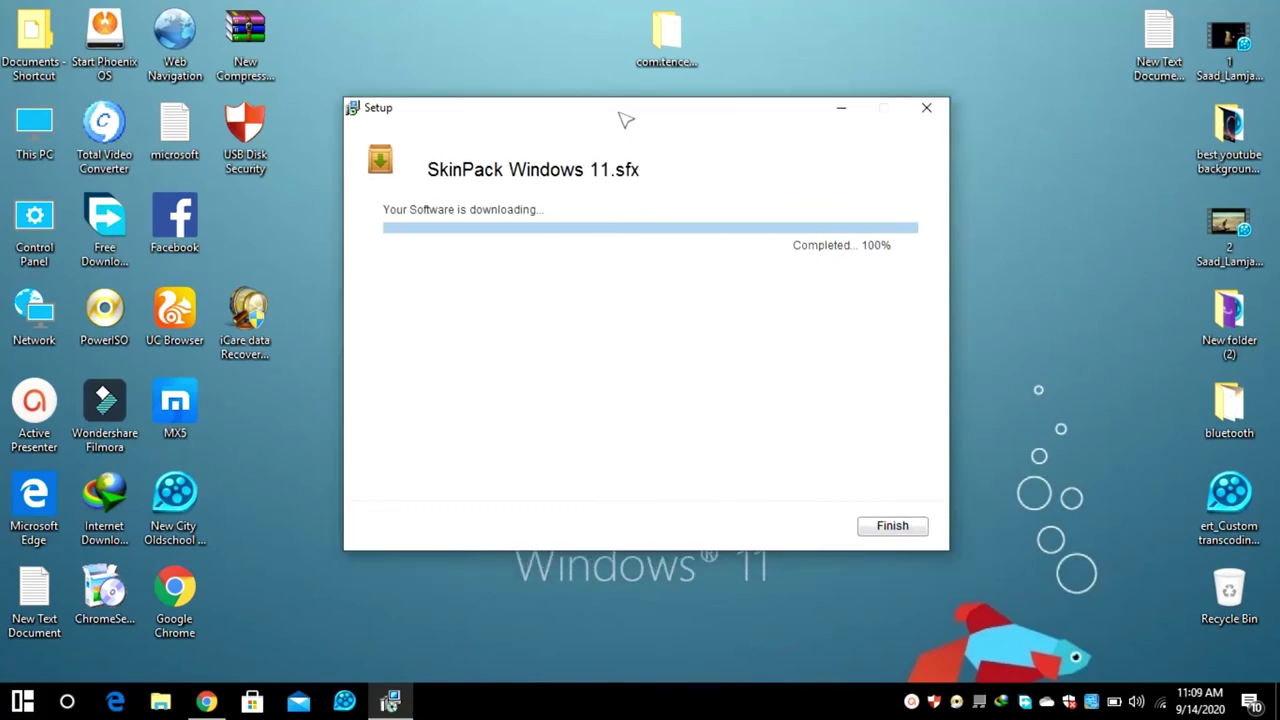
Finish the SkinPack Windows 11.sfx downloader, start the installation immediately, and minimize the browser that opens
{"action": "left_click", "coordinate": [899, 530]}
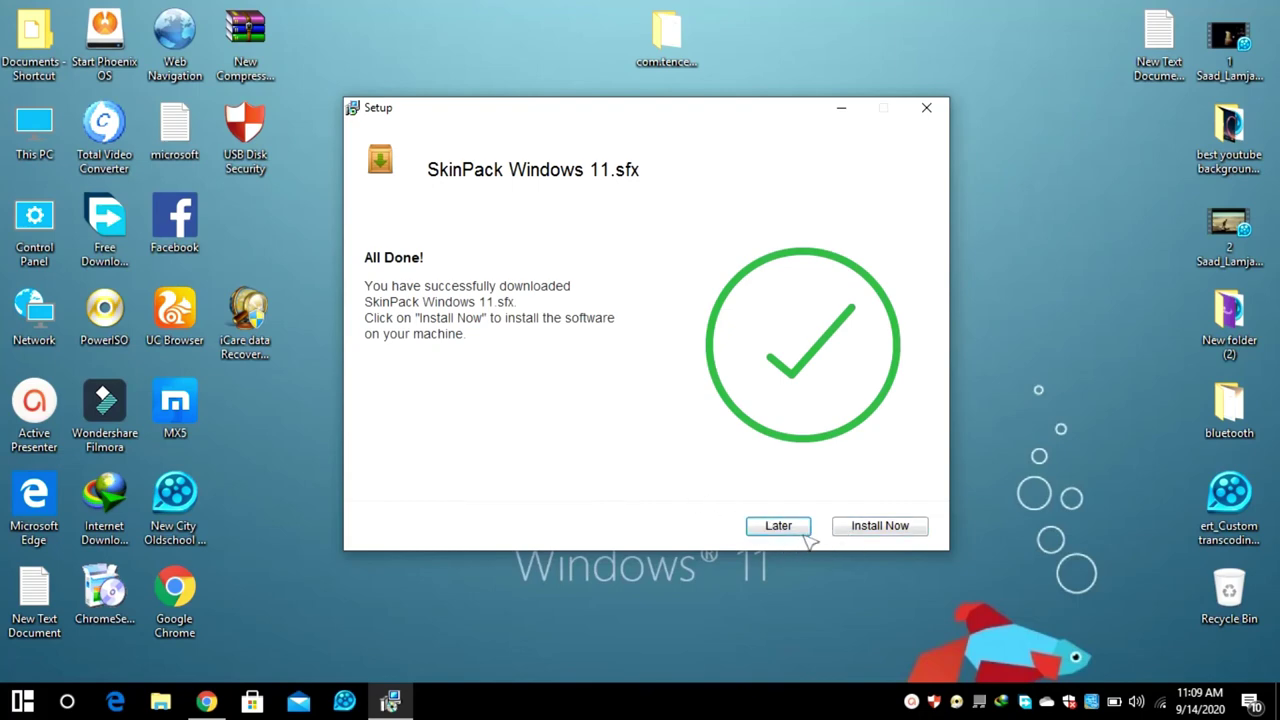
{"action": "left_click", "coordinate": [880, 526]}
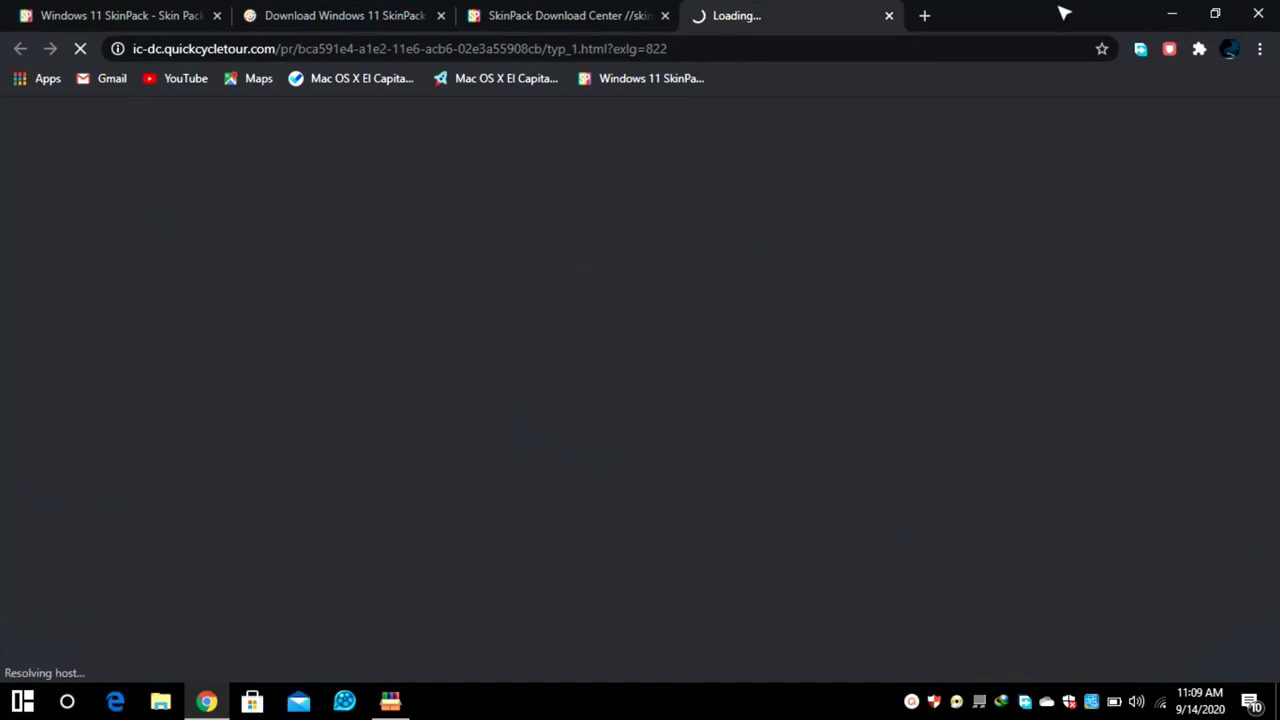
{"action": "left_click", "coordinate": [1171, 13]}
Paste the archive password for the encrypted SkinPack Windows 11.sfx.exe file and confirm it
{"action": "right_click", "coordinate": [608, 348]}
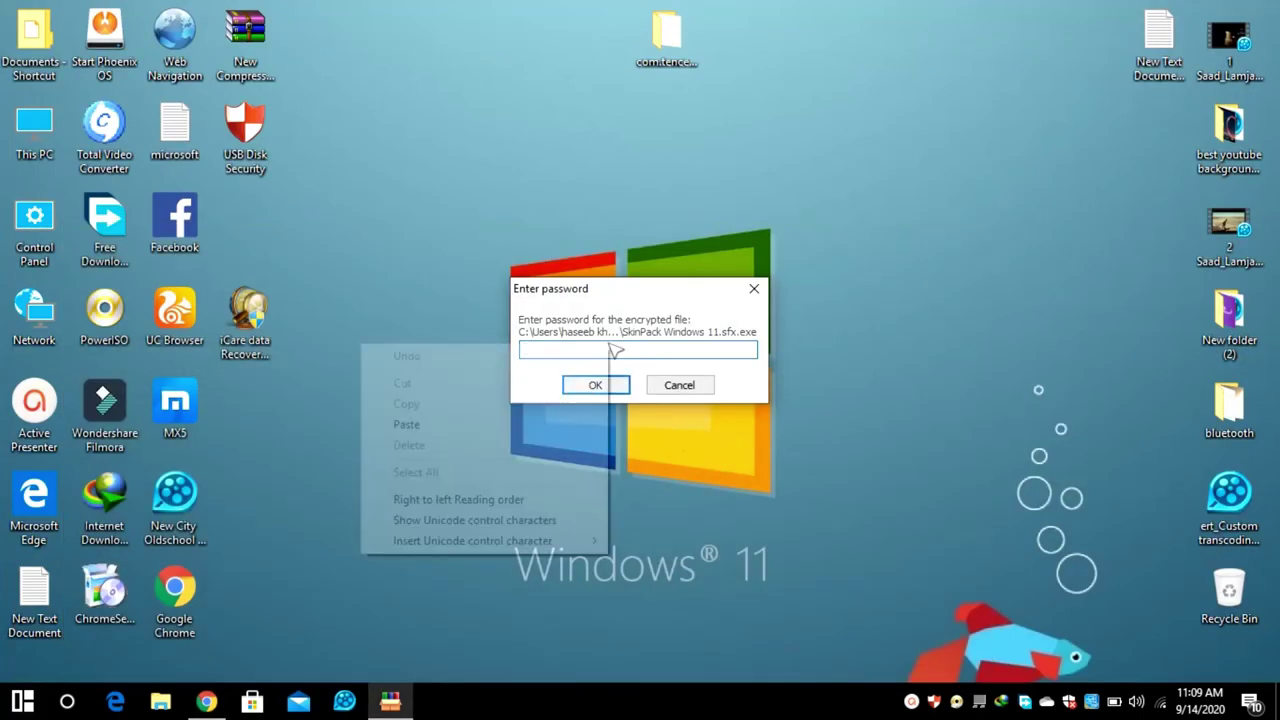
{"action": "left_click", "coordinate": [477, 426]}
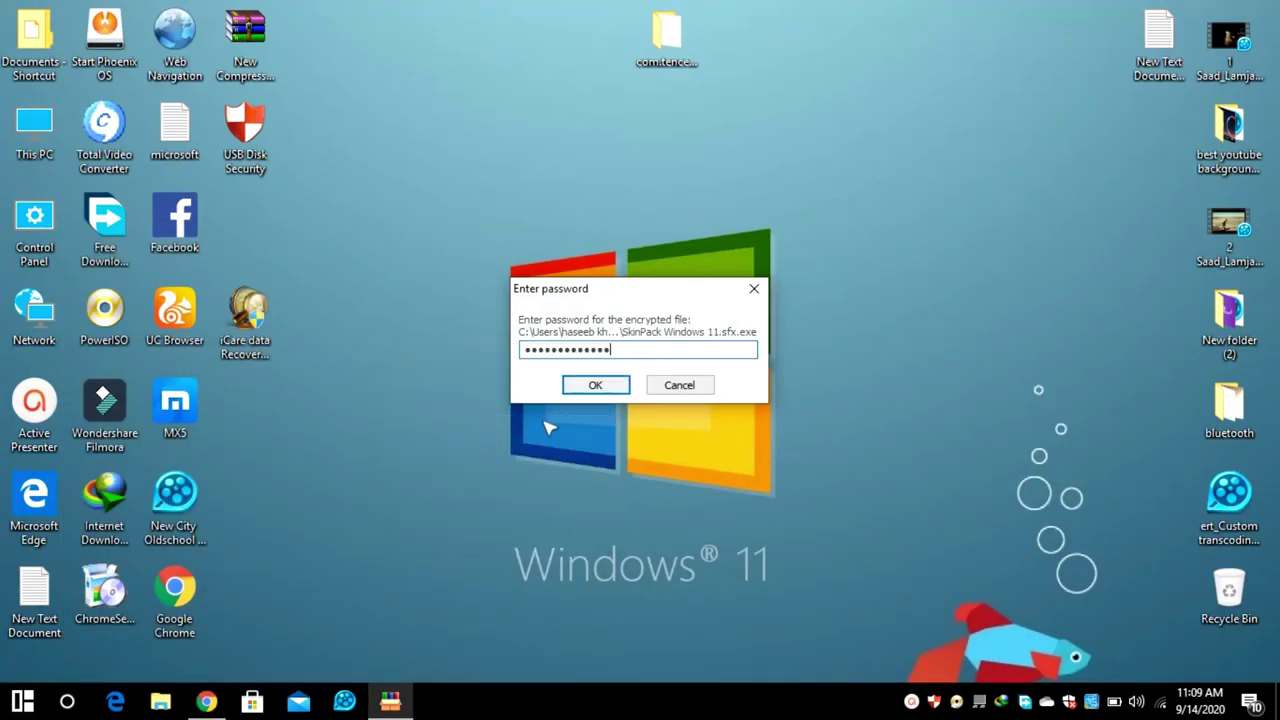
{"action": "left_click", "coordinate": [596, 385]}
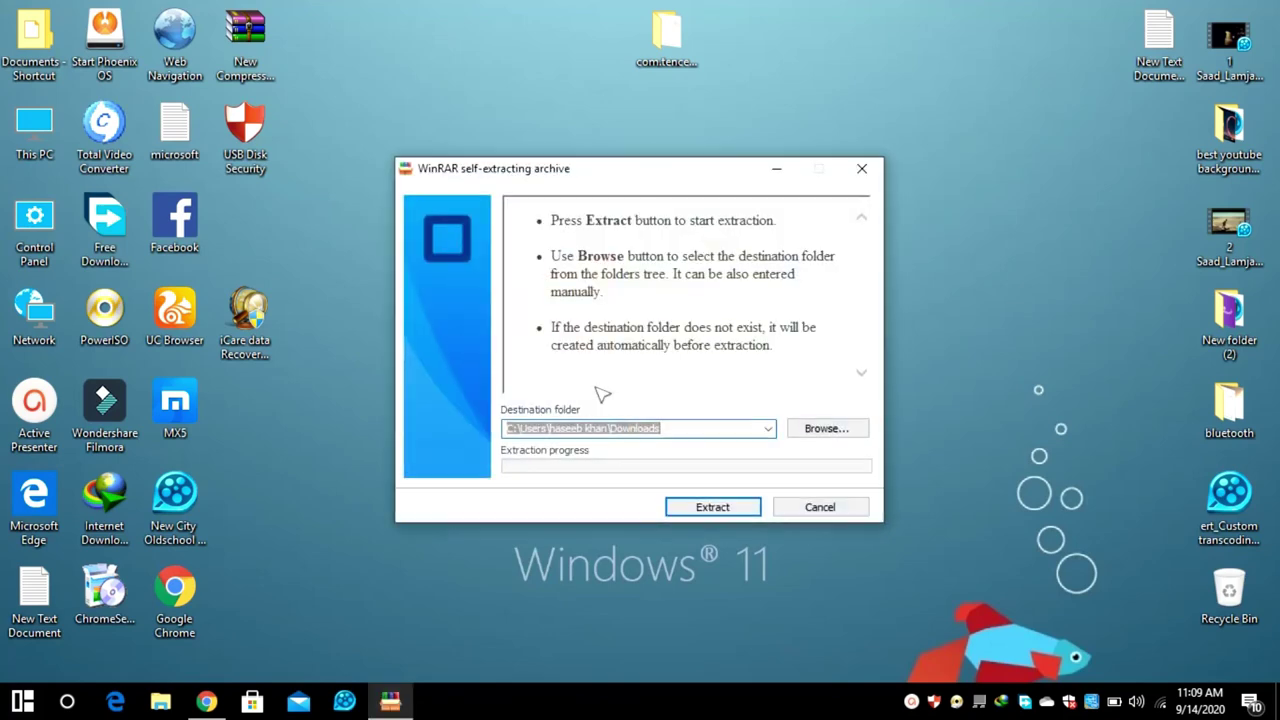
Extract the SkinPack archive to the Desktop and move the extracted SkinPack Windows 11 installer to an open area beside the wallpaper logo
{"action": "left_click", "coordinate": [808, 432]}
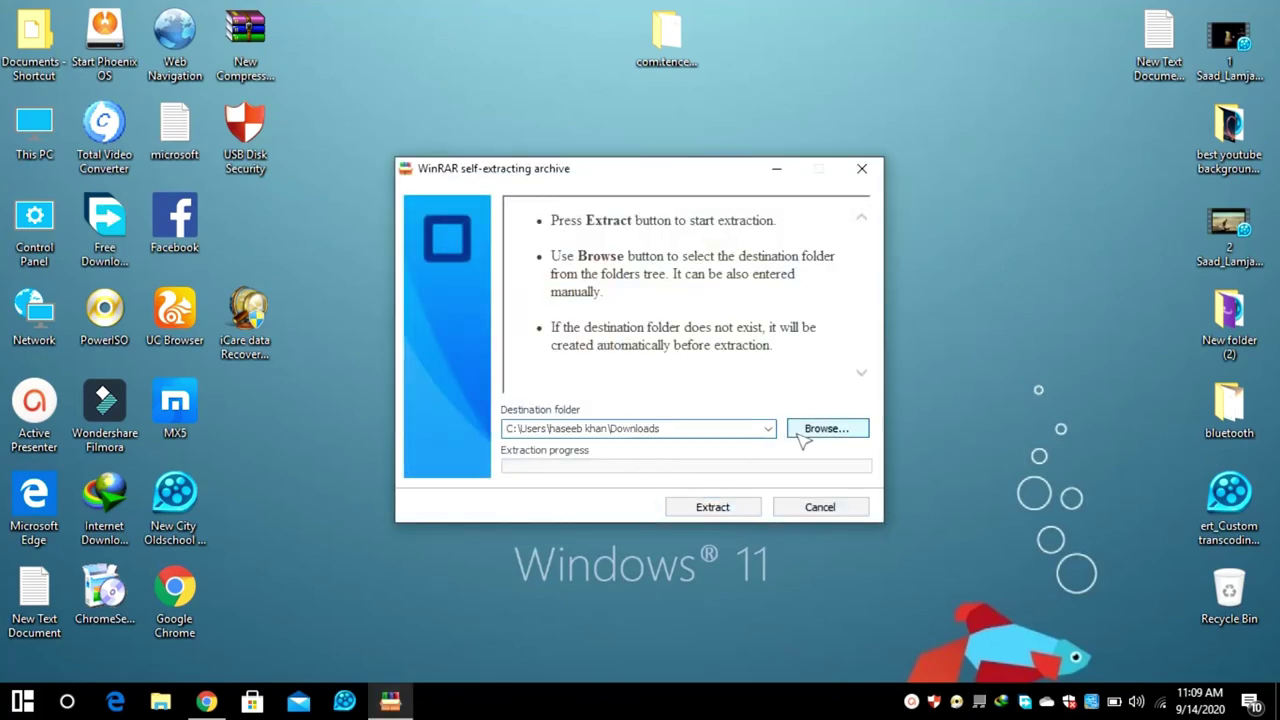
{"action": "left_click", "coordinate": [548, 282]}
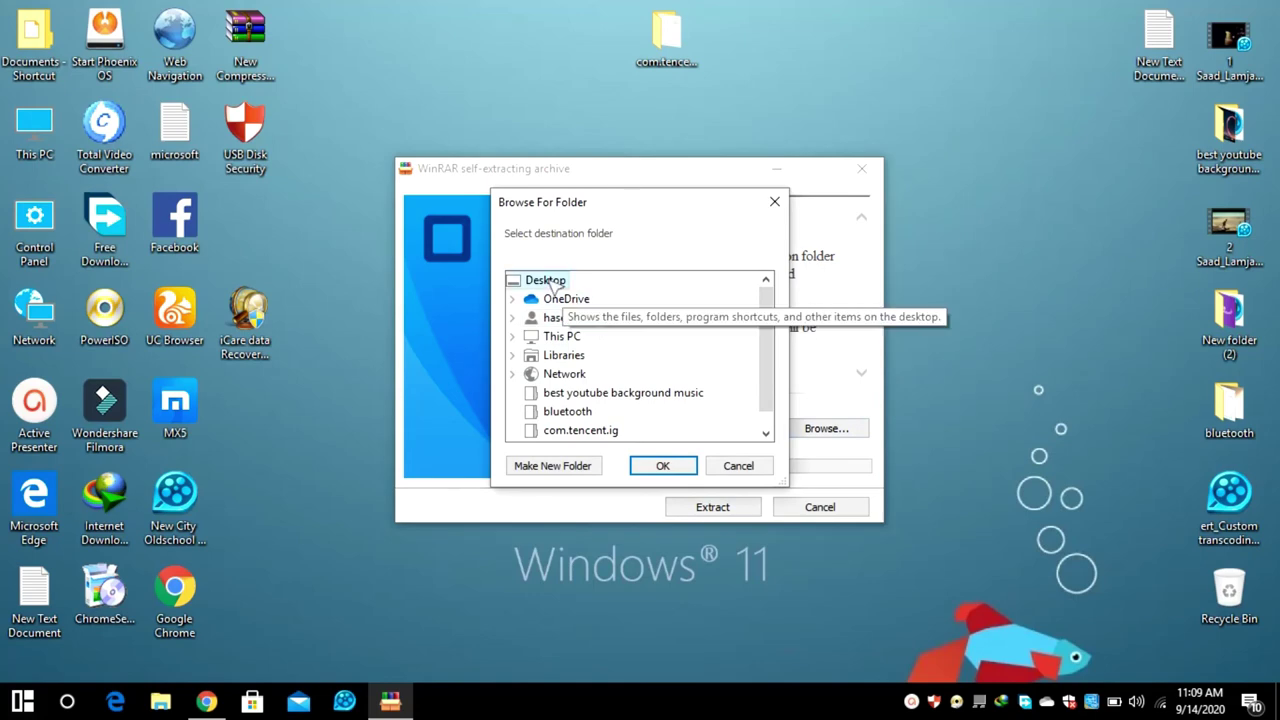
{"action": "left_click", "coordinate": [668, 466]}
{"action": "left_click", "coordinate": [732, 510]}
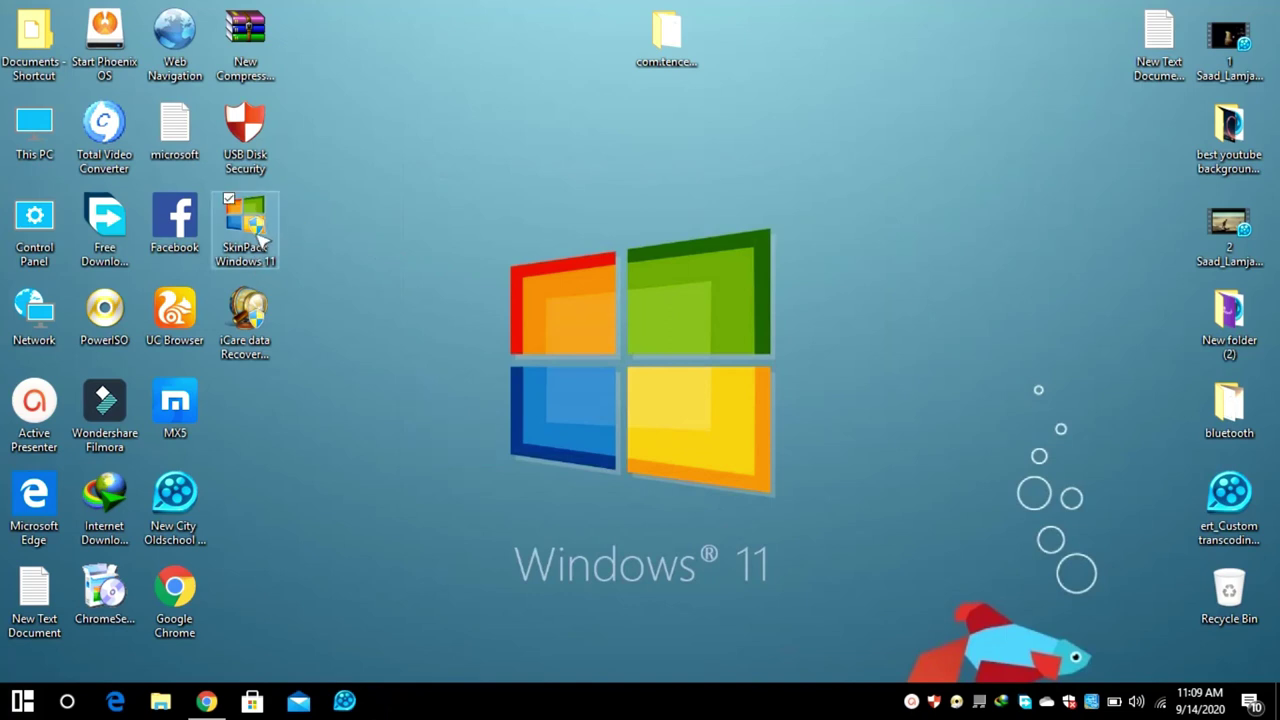
{"action": "left_click_drag", "start_coordinate": [262, 206], "coordinate": [473, 206]}
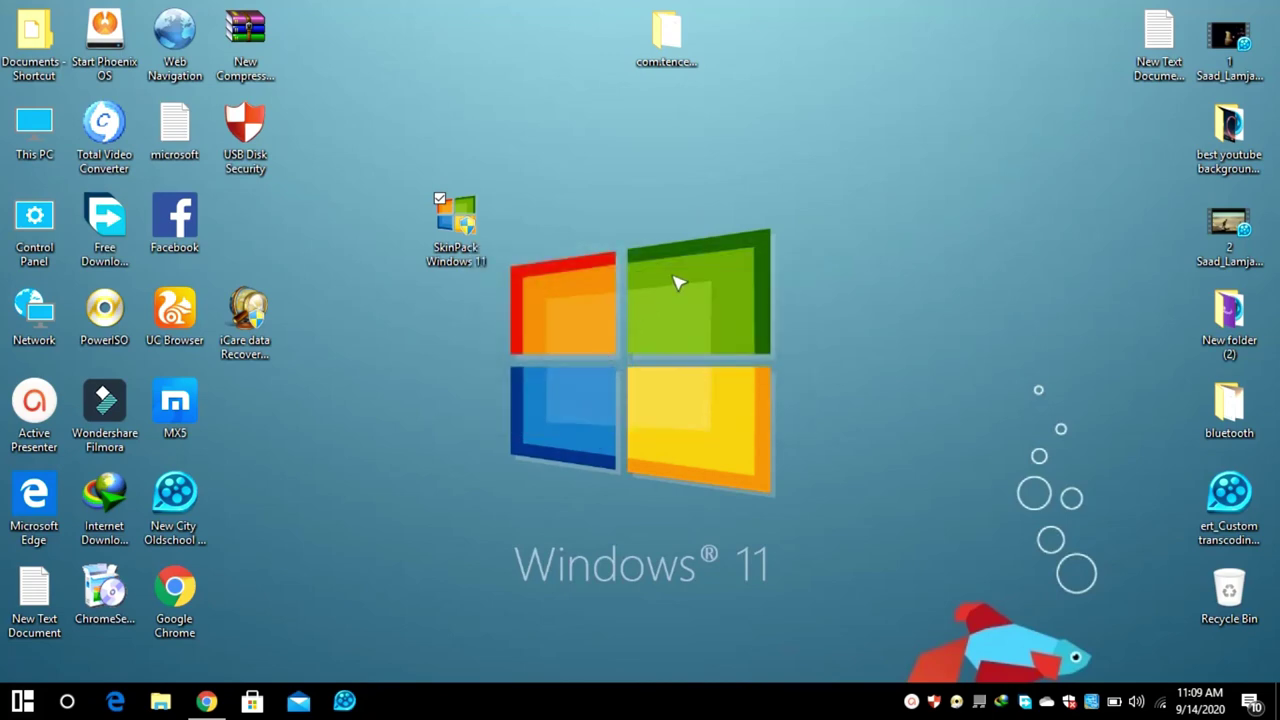
Show the welcome page of SkinPack Windows 11 Setup, reposition its window, and quit the installer without installing
{"action": "left_click_drag", "start_coordinate": [752, 158], "coordinate": [656, 158]}
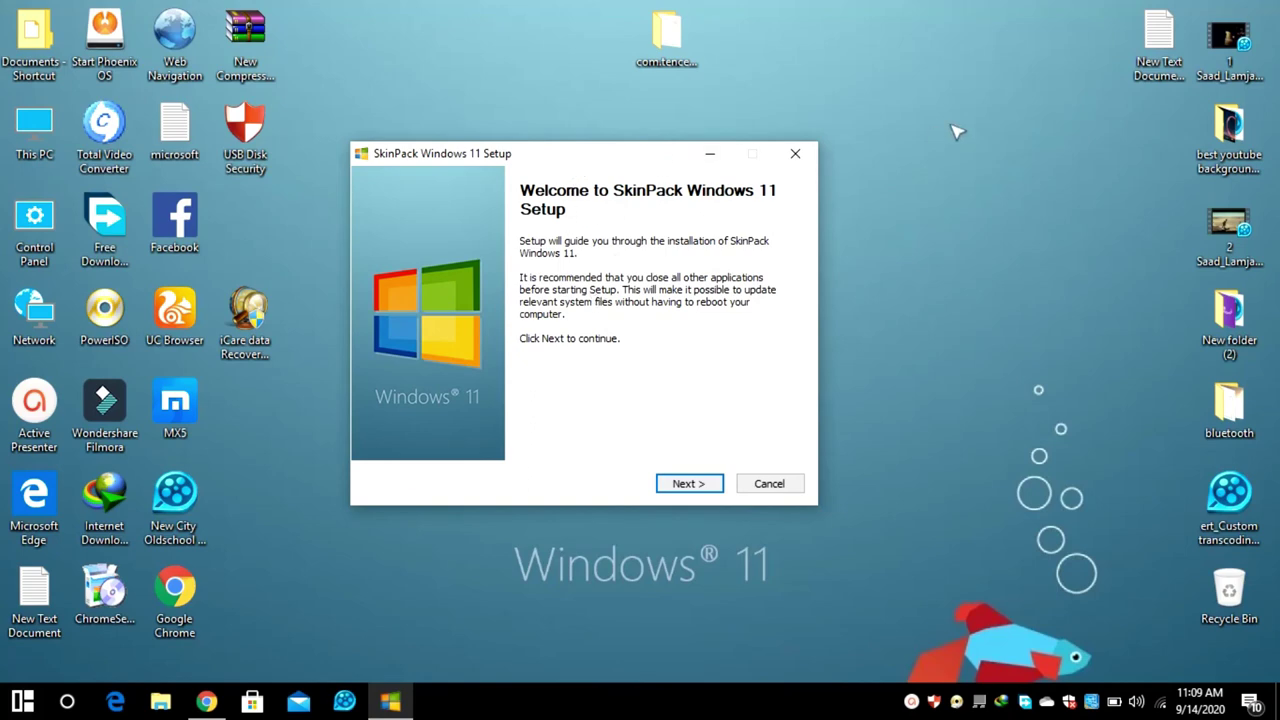
{"action": "left_click_drag", "start_coordinate": [586, 154], "coordinate": [1034, 133]}
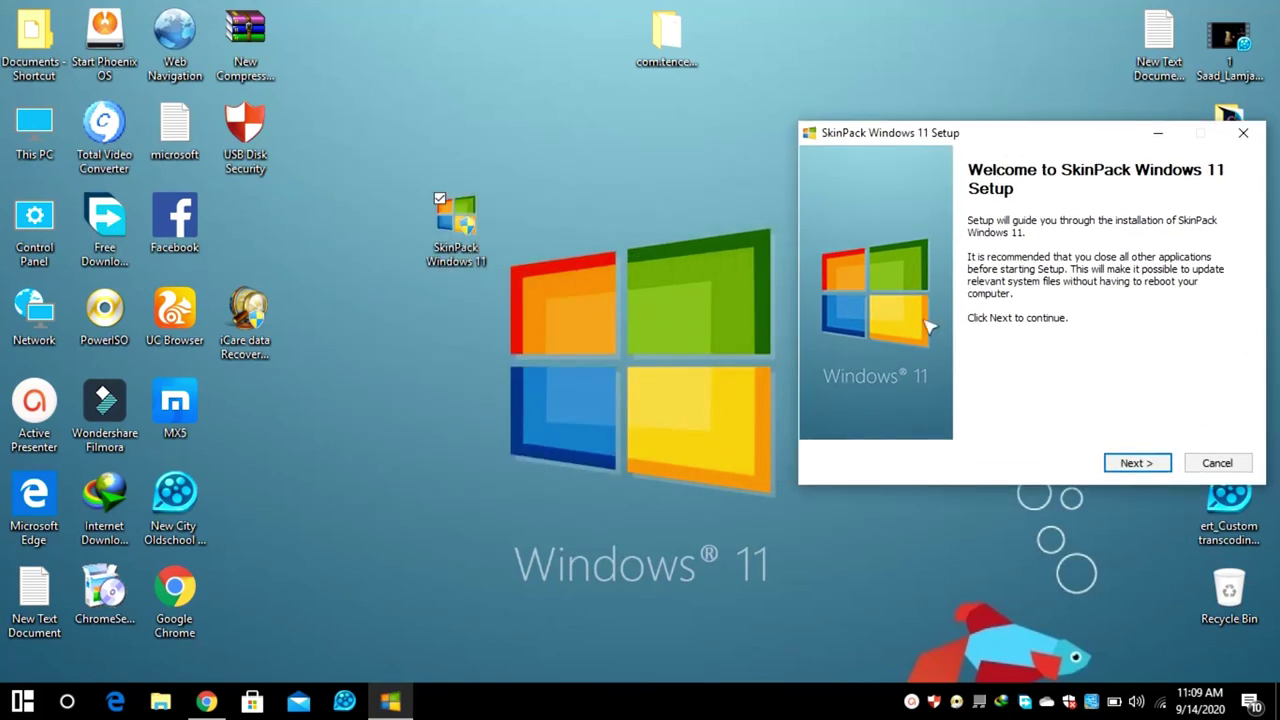
{"action": "left_click_drag", "start_coordinate": [942, 144], "coordinate": [600, 115]}
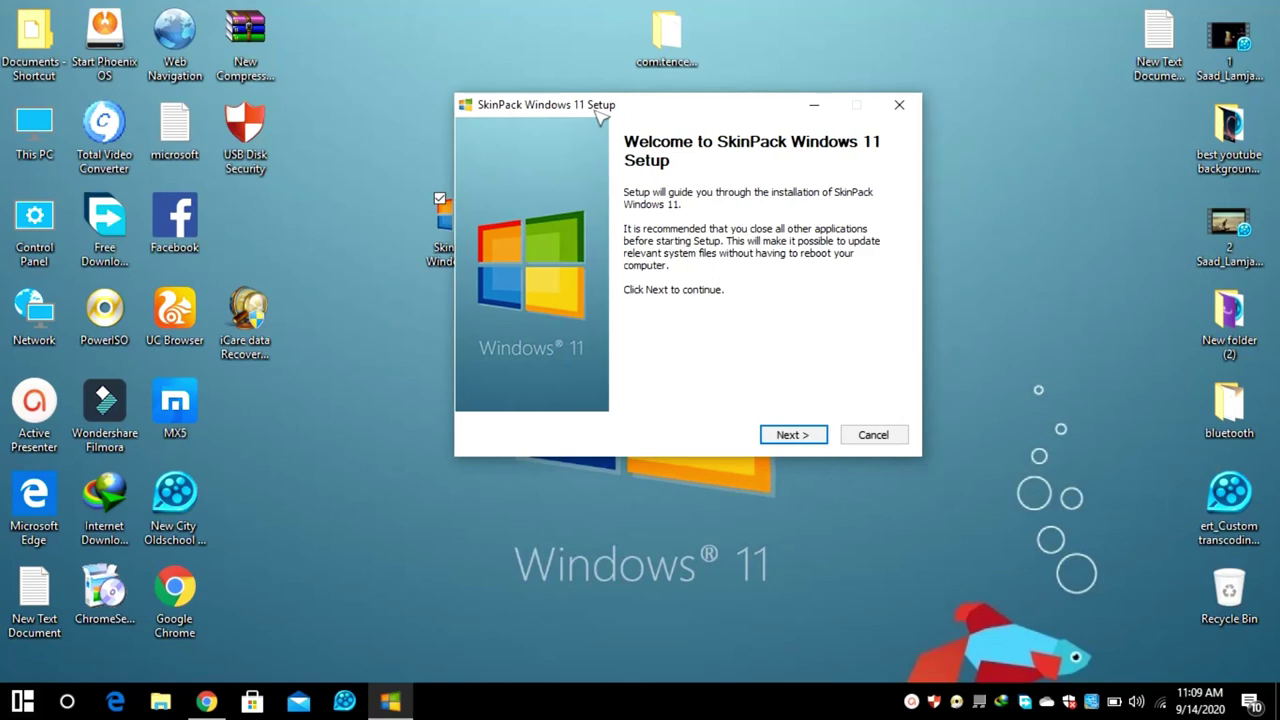
{"action": "left_click", "coordinate": [869, 434]}
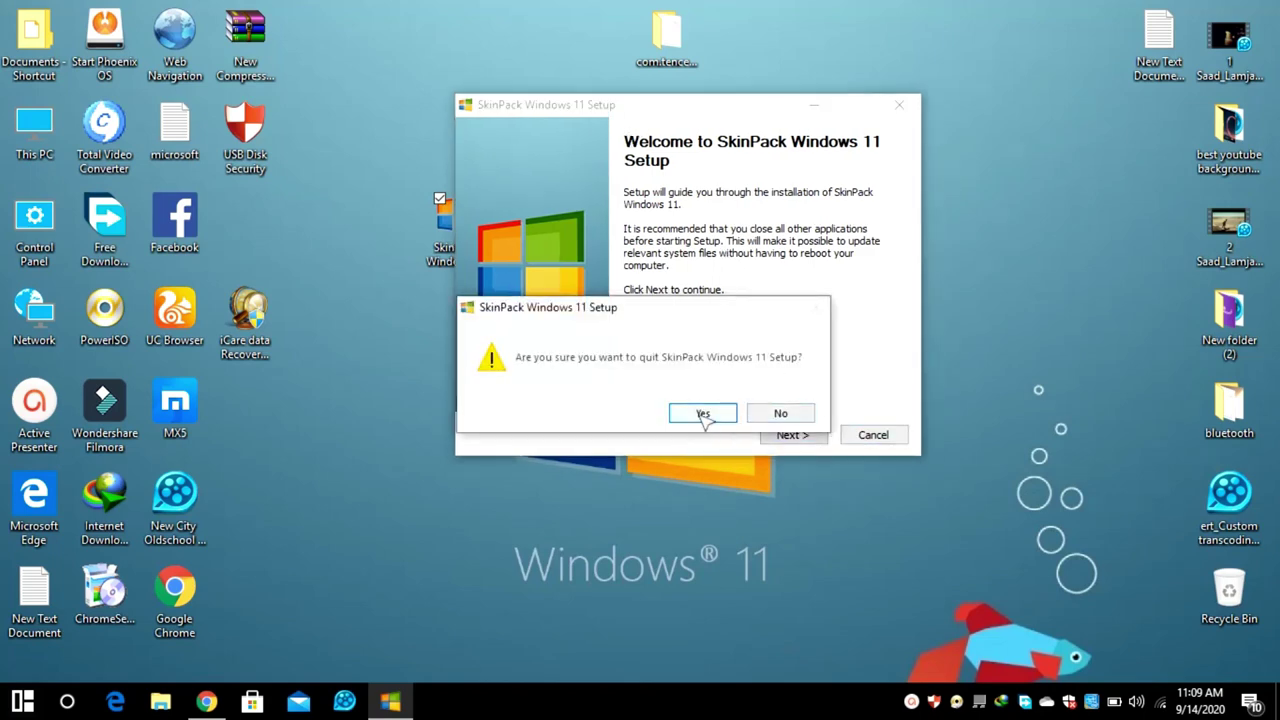
{"action": "left_click", "coordinate": [703, 414]}
{"action": "right_click", "coordinate": [757, 144]}
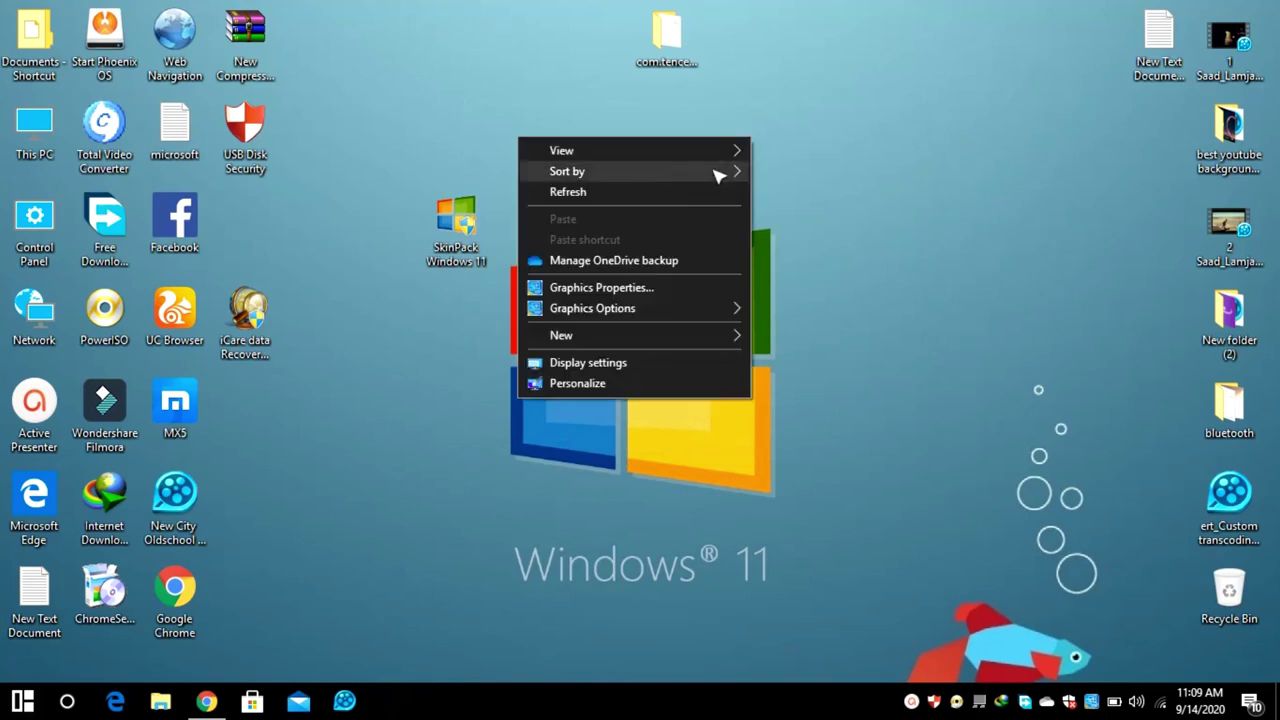
{"action": "left_click", "coordinate": [634, 194]}
{"action": "right_click", "coordinate": [750, 170]}
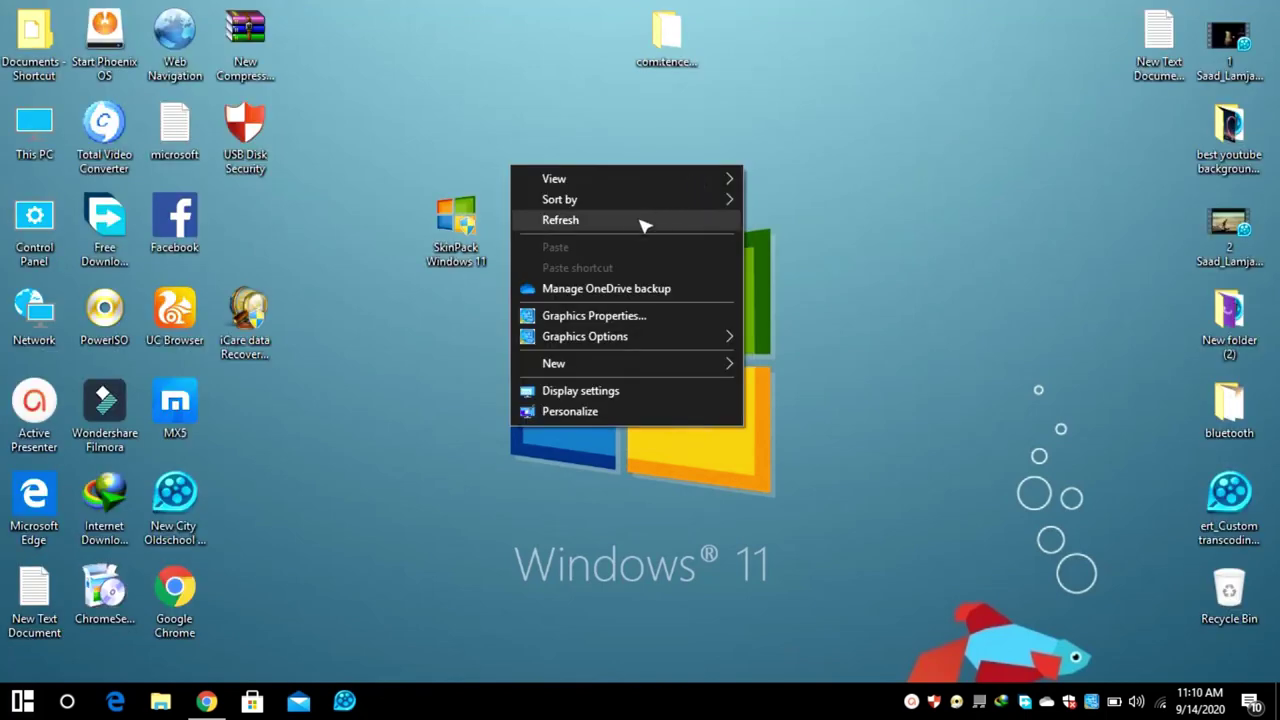
{"action": "left_click", "coordinate": [640, 220]}
{"action": "right_click", "coordinate": [721, 189]}
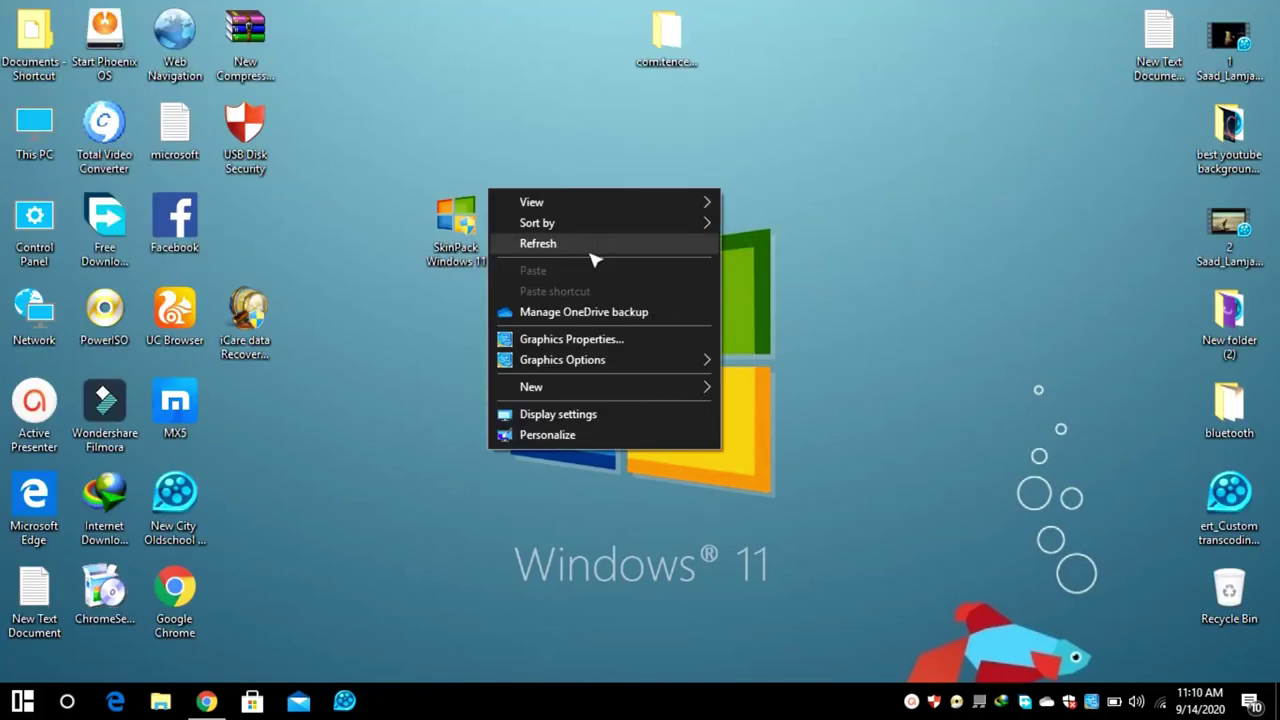
{"action": "left_click", "coordinate": [580, 246]}
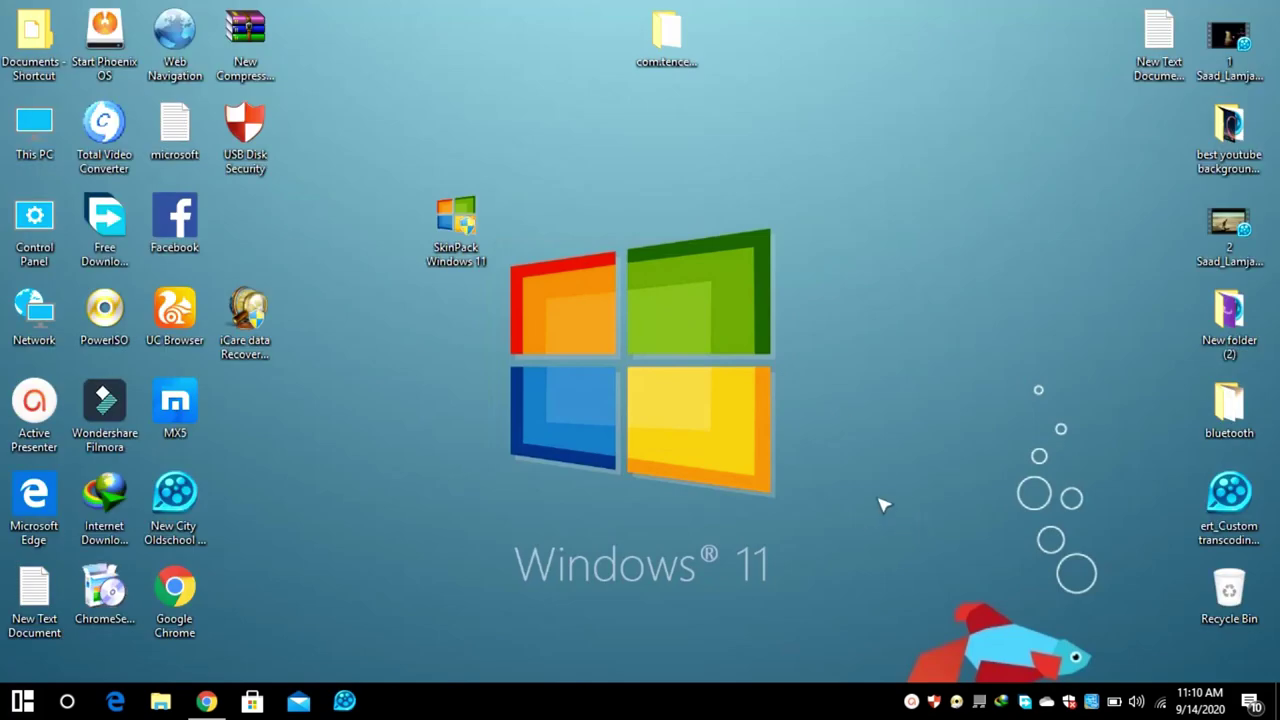
{"action": "right_click", "coordinate": [868, 238]}
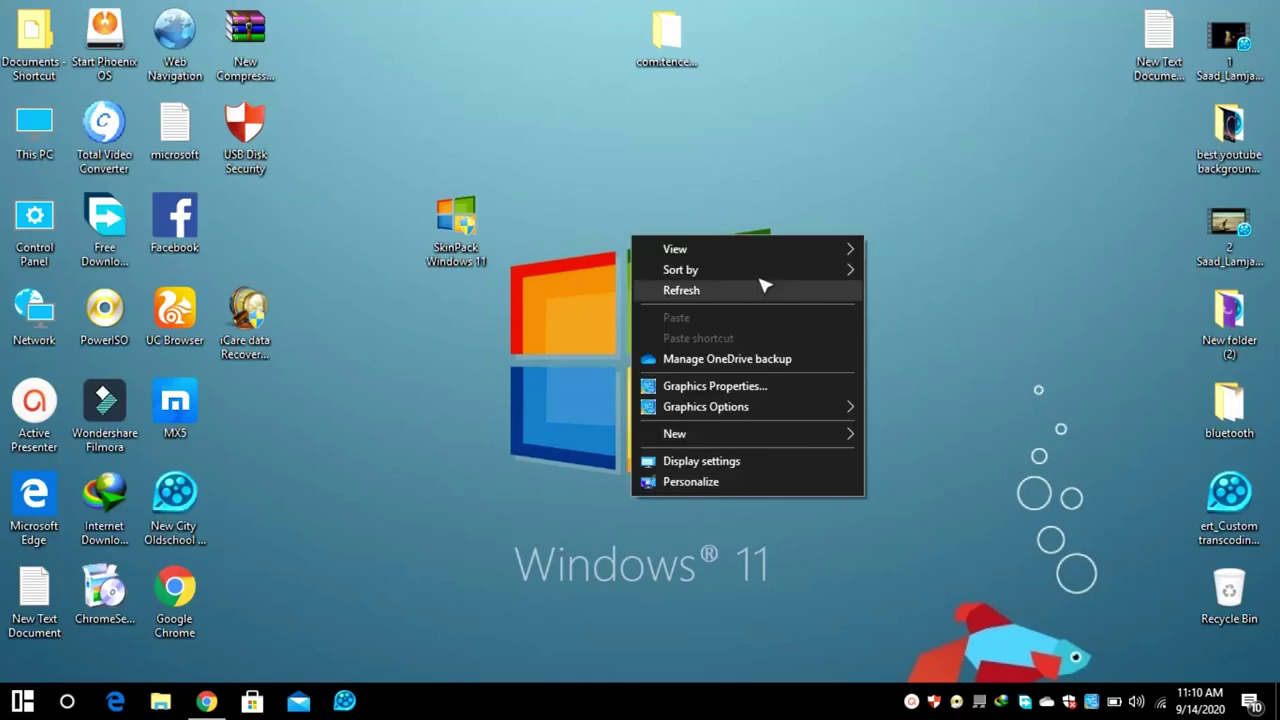
{"action": "left_click", "coordinate": [763, 286]}
{"action": "left_click", "coordinate": [911, 702]}
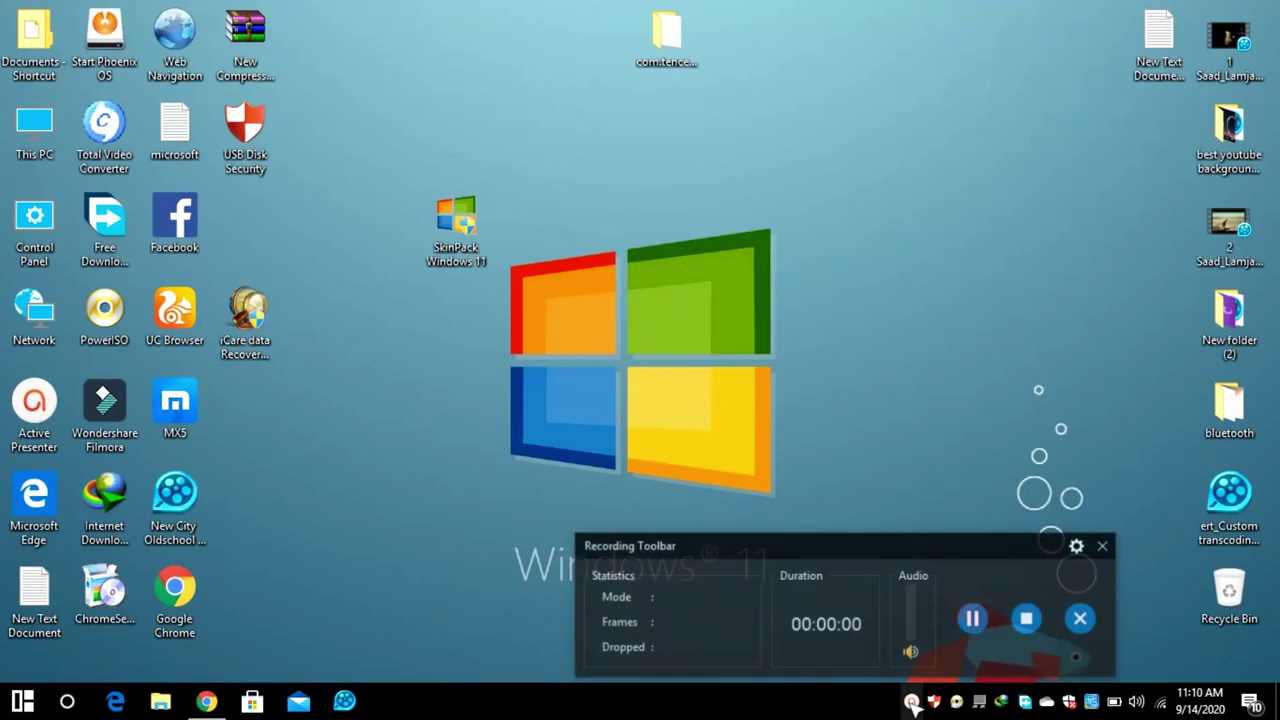
{"action": "left_click", "coordinate": [1028, 625]}
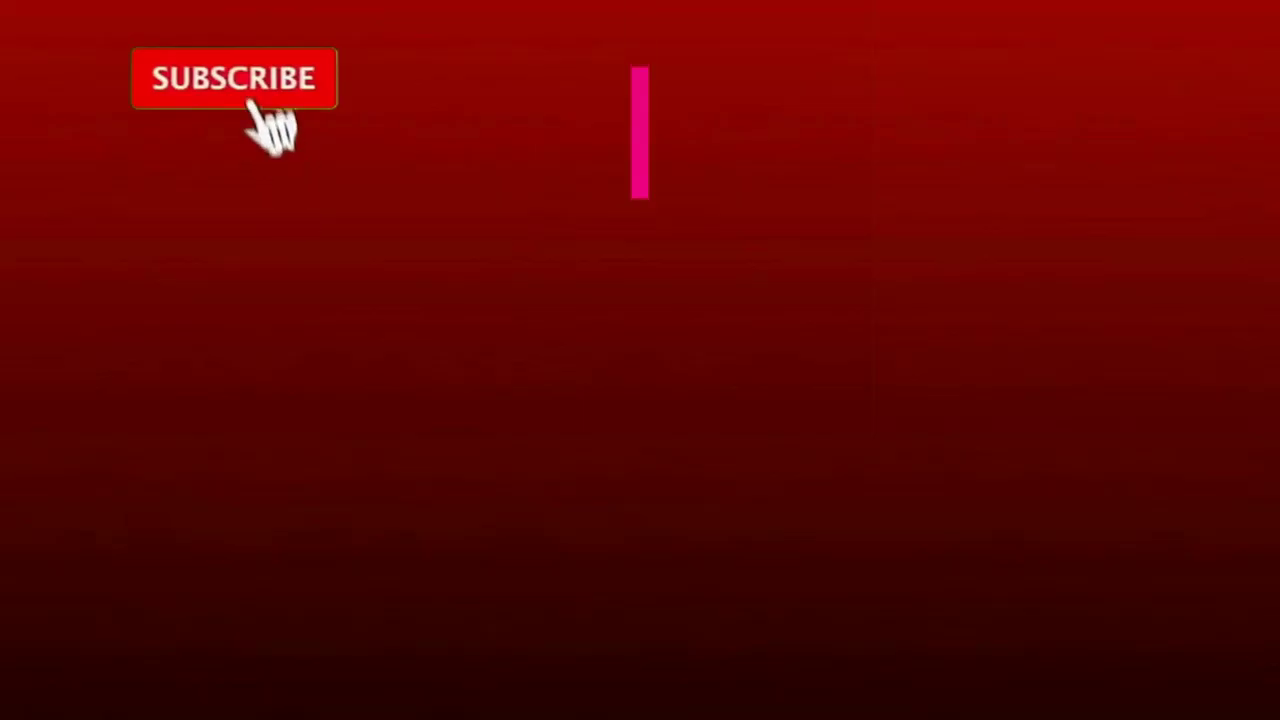